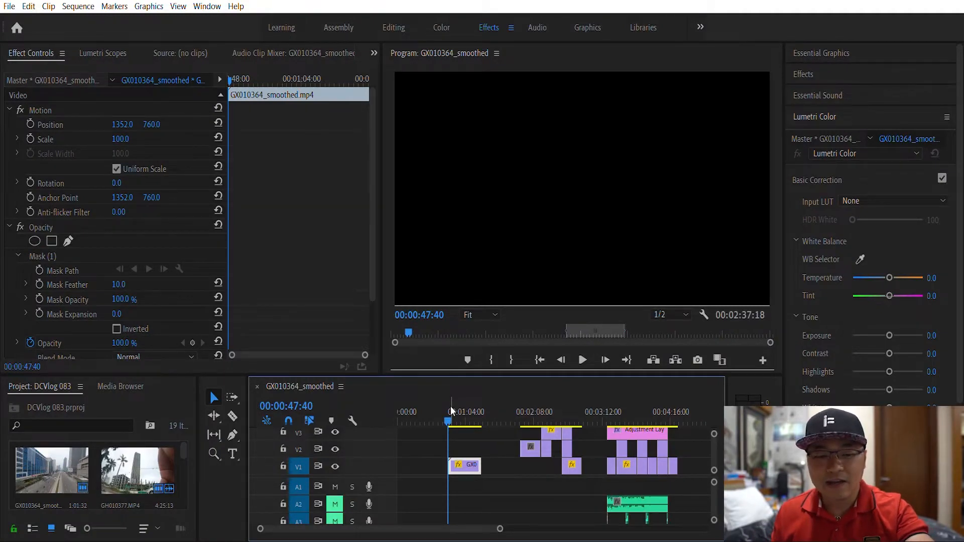
# Play the first V1 clip from 00:00:47:40 through to its end, then go to the next group of clips
pyautogui.press('space')
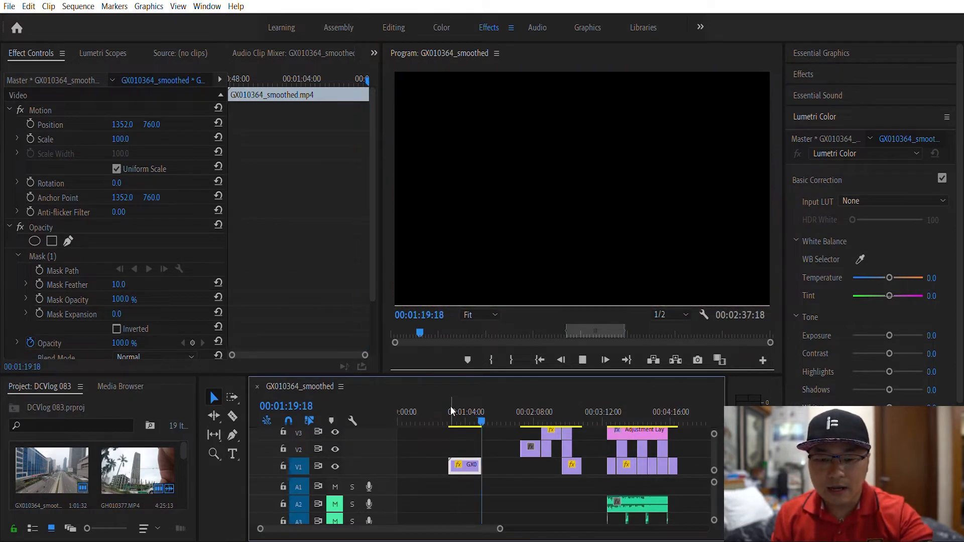
pyautogui.press('space')
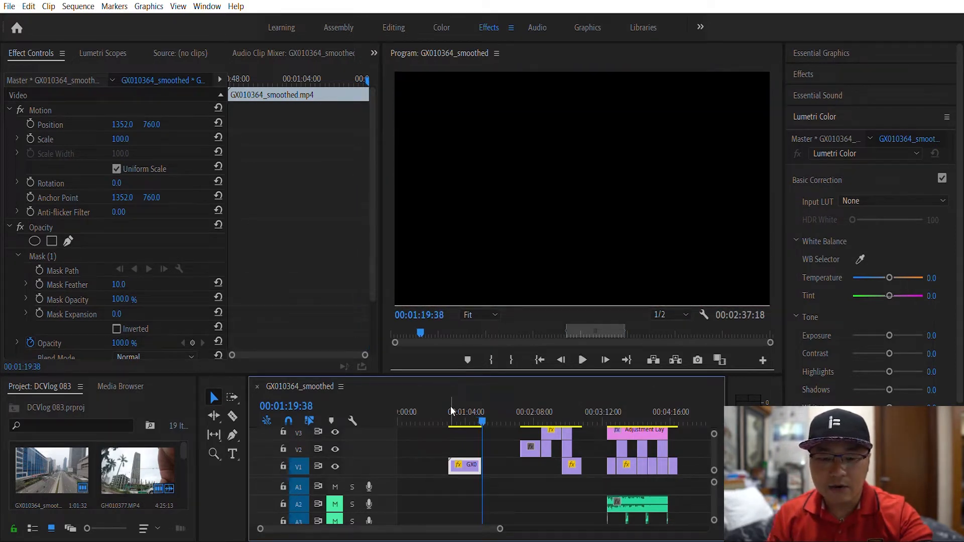
pyautogui.click(522, 404)
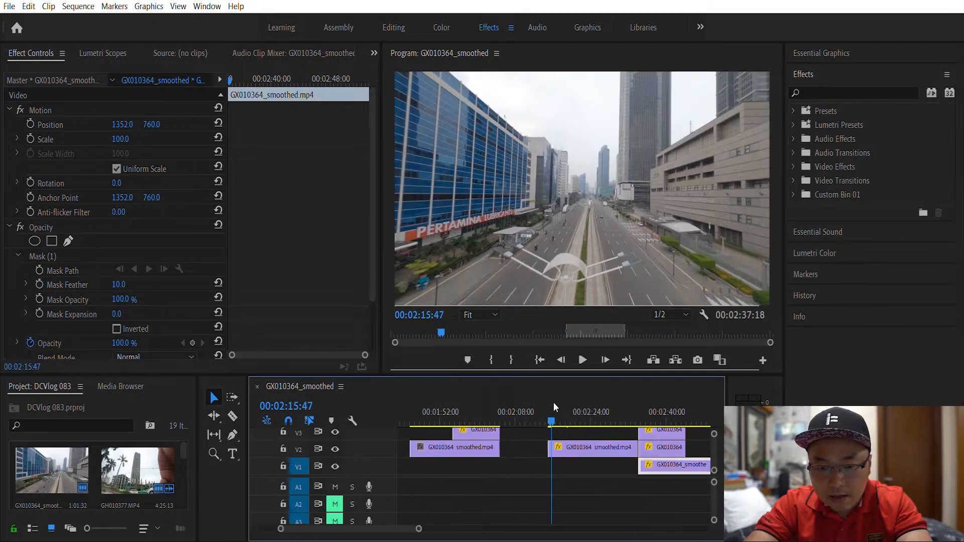
# Scrub through the V2 clip and inspect the cut into the stacked clips around 00:02:34, frame by frame
pyautogui.moveTo(554, 402); pyautogui.dragTo(640, 403)
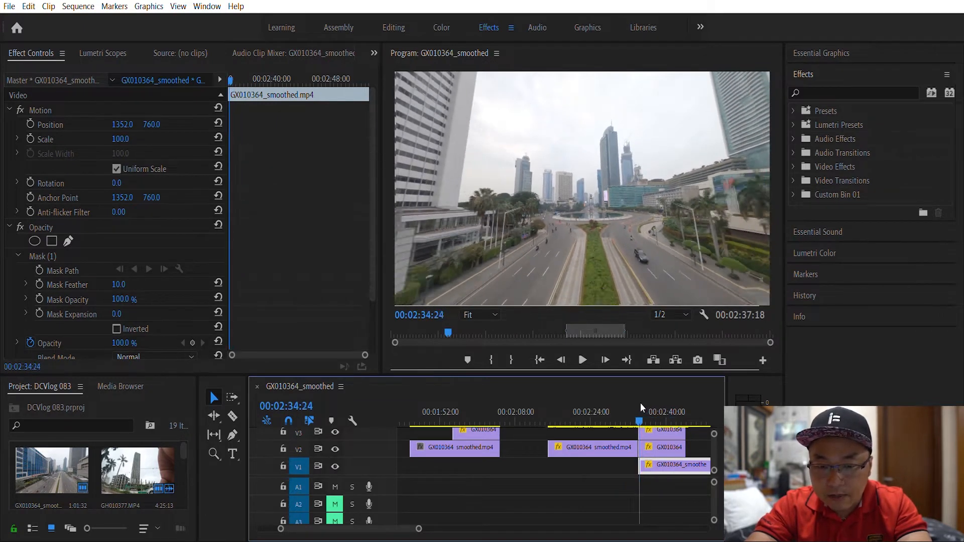
pyautogui.press('Up')
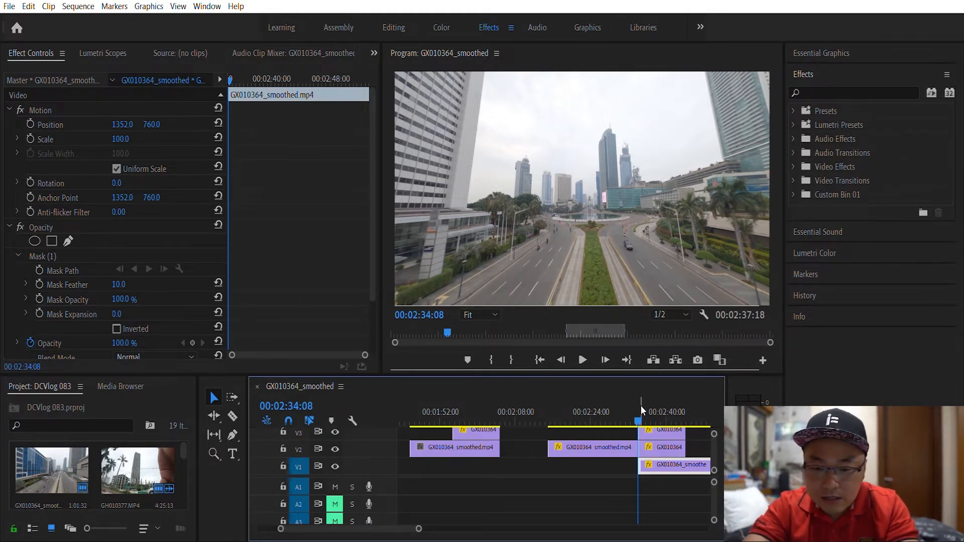
pyautogui.moveTo(638, 408); pyautogui.dragTo(641, 408)
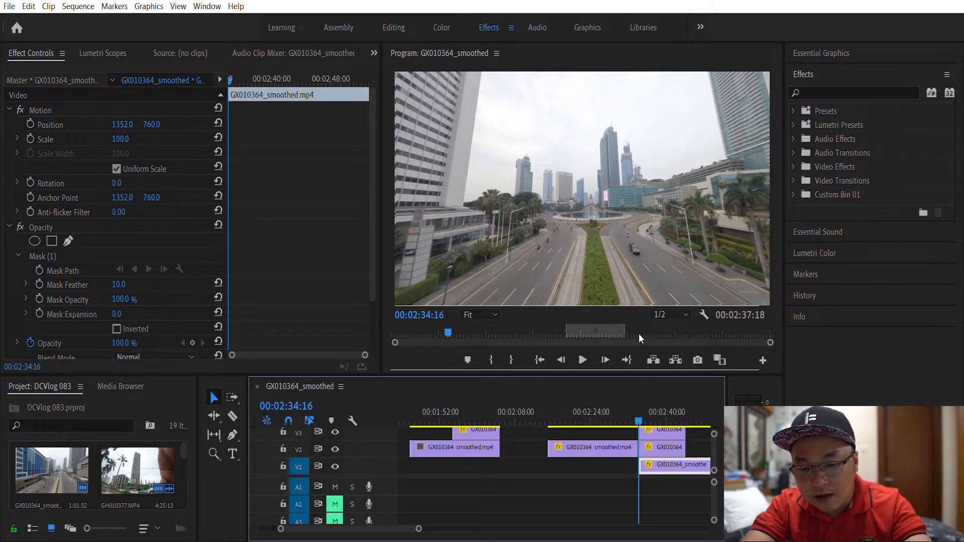
pyautogui.moveTo(637, 407); pyautogui.dragTo(635, 409)
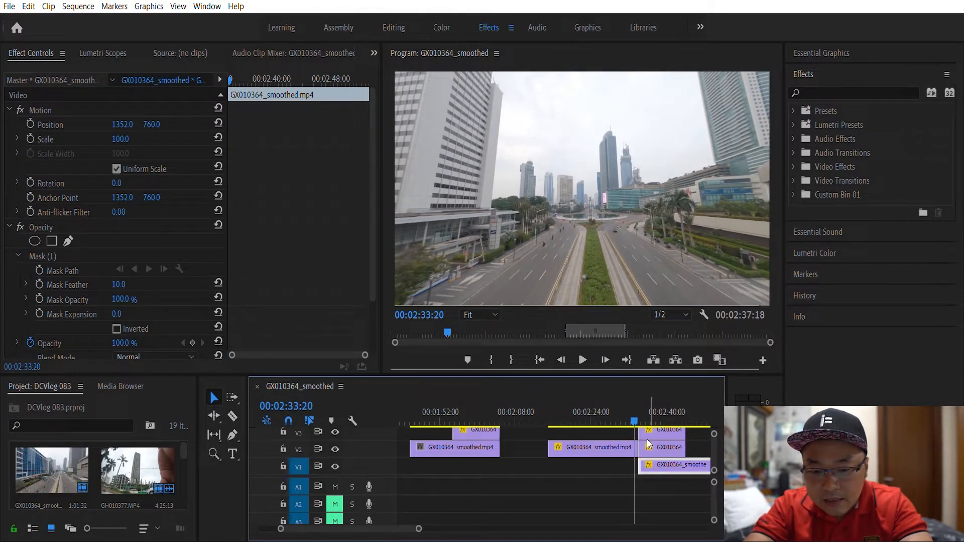
# Move the clip preceding the stacked clips from video track V2 down to V1, keeping its timing
pyautogui.click(634, 446)
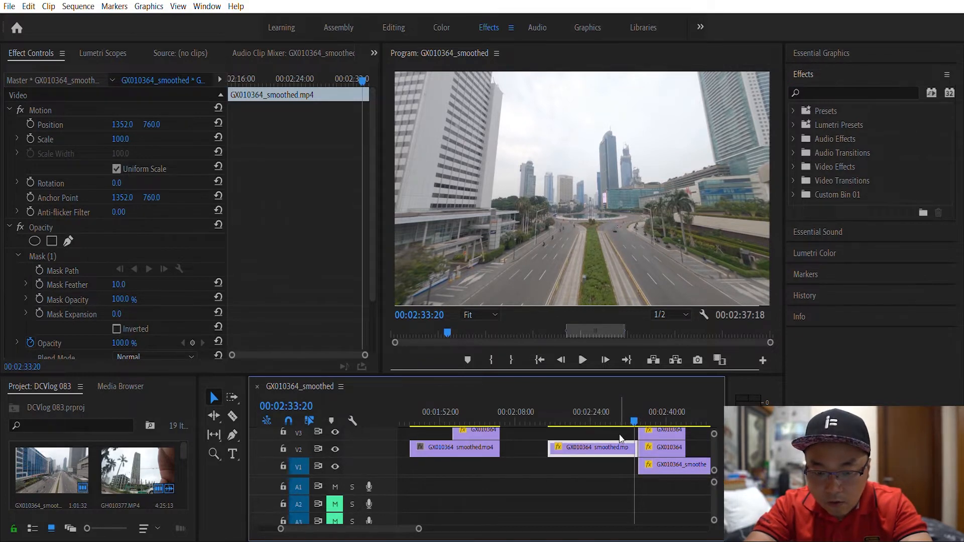
pyautogui.moveTo(621, 439); pyautogui.dragTo(621, 466)
pyautogui.scroll(-2, 537, 470)
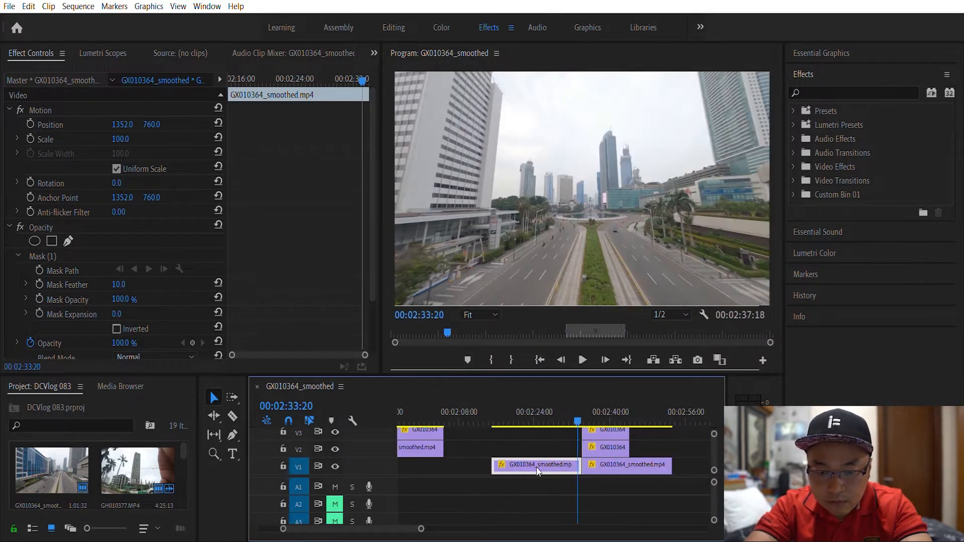
pyautogui.click(638, 460)
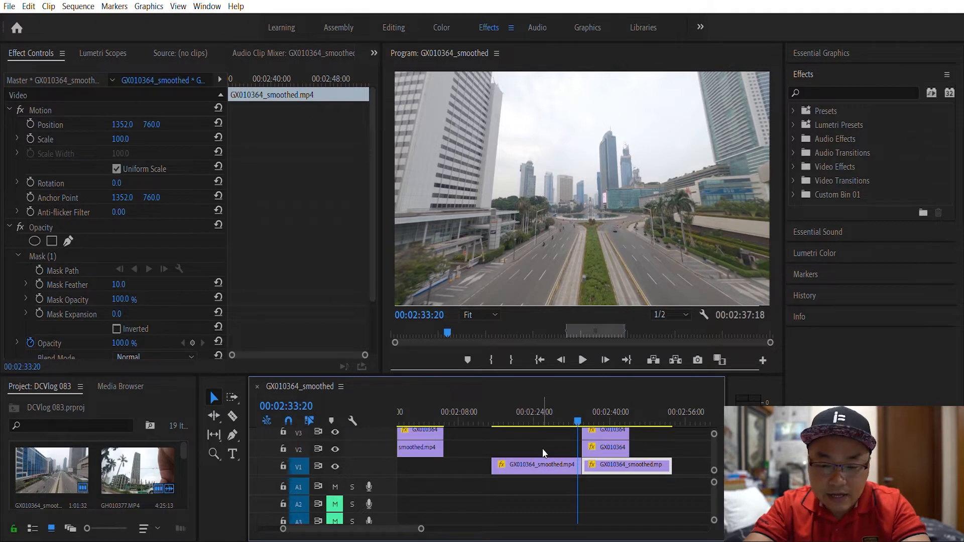
pyautogui.click(544, 459)
pyautogui.click(624, 460)
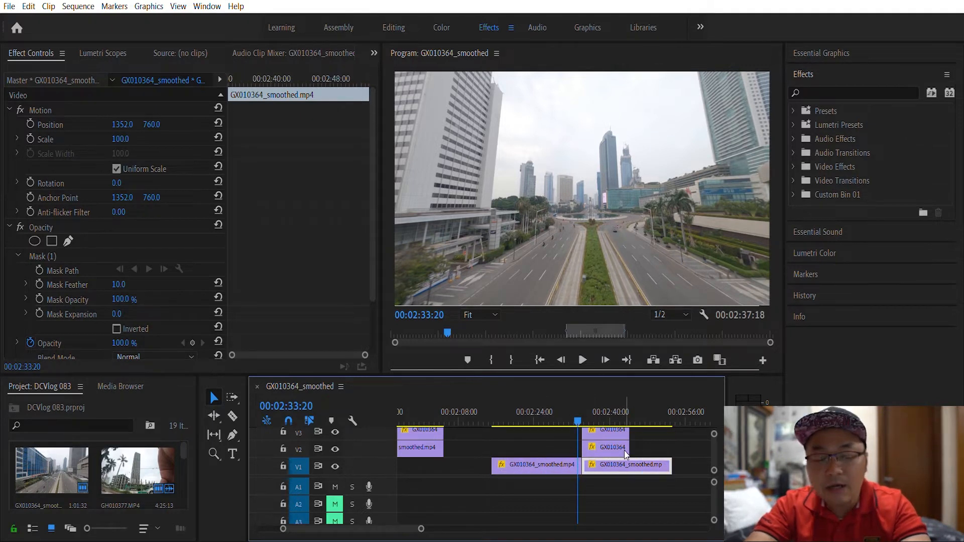
pyautogui.click(565, 460)
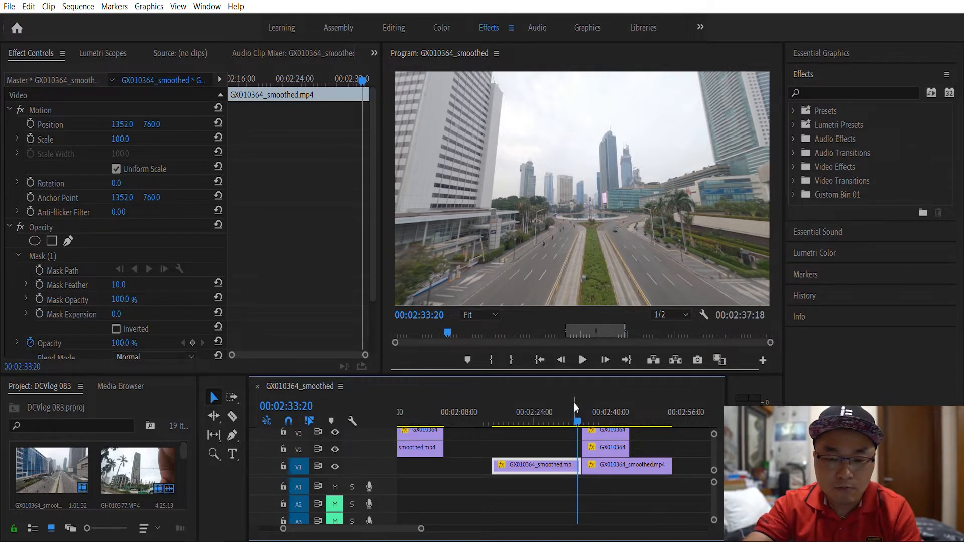
# Compare the two adjoining V1 clips by scrubbing them with tracks V2 and V3 hidden, then show both tracks again
pyautogui.click(492, 405)
pyautogui.moveTo(493, 404); pyautogui.dragTo(574, 401)
pyautogui.click(336, 433)
pyautogui.click(335, 449)
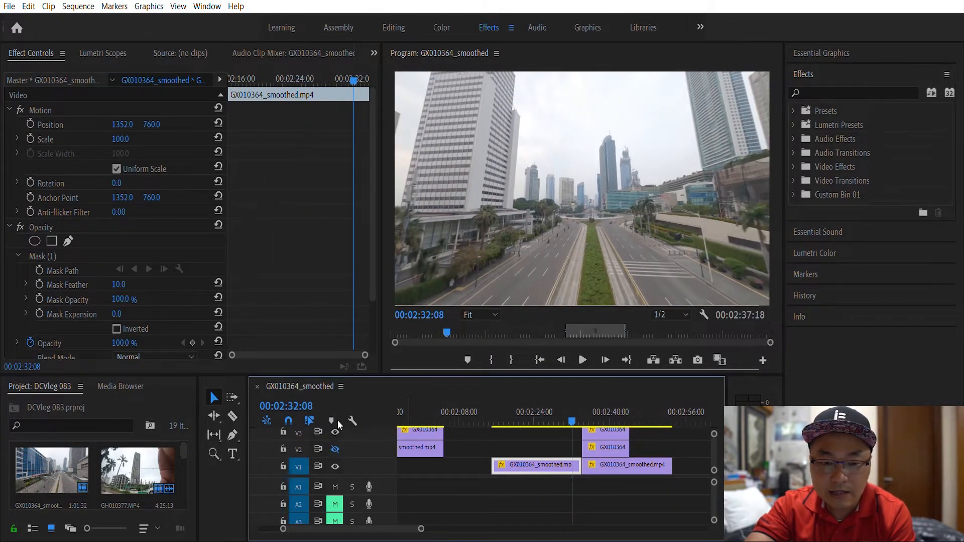
pyautogui.moveTo(514, 403); pyautogui.dragTo(665, 406)
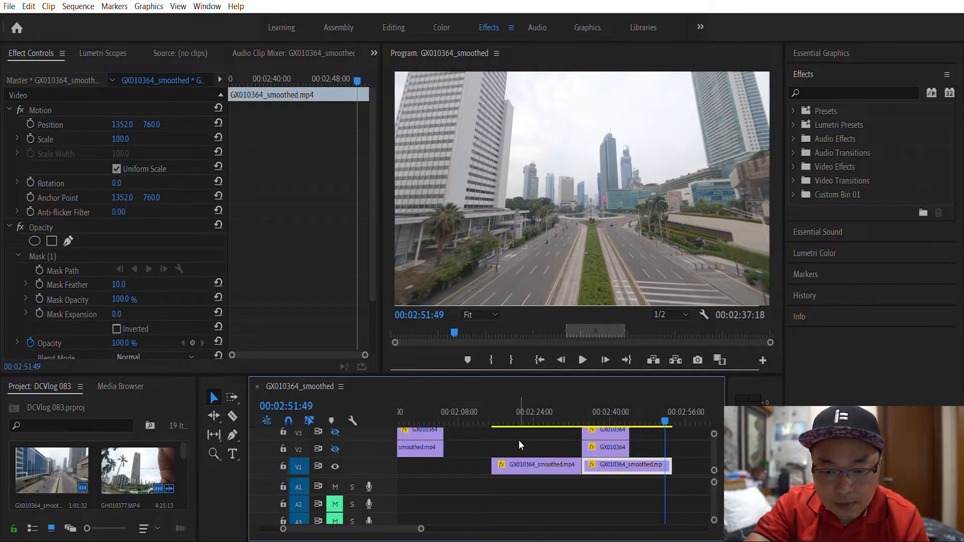
pyautogui.moveTo(495, 399); pyautogui.dragTo(574, 396)
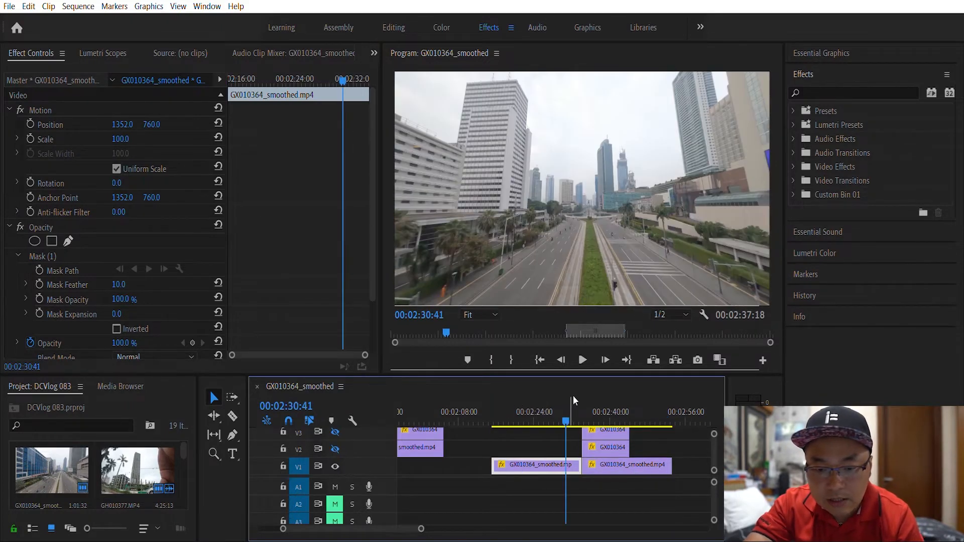
pyautogui.click(335, 432)
pyautogui.click(335, 449)
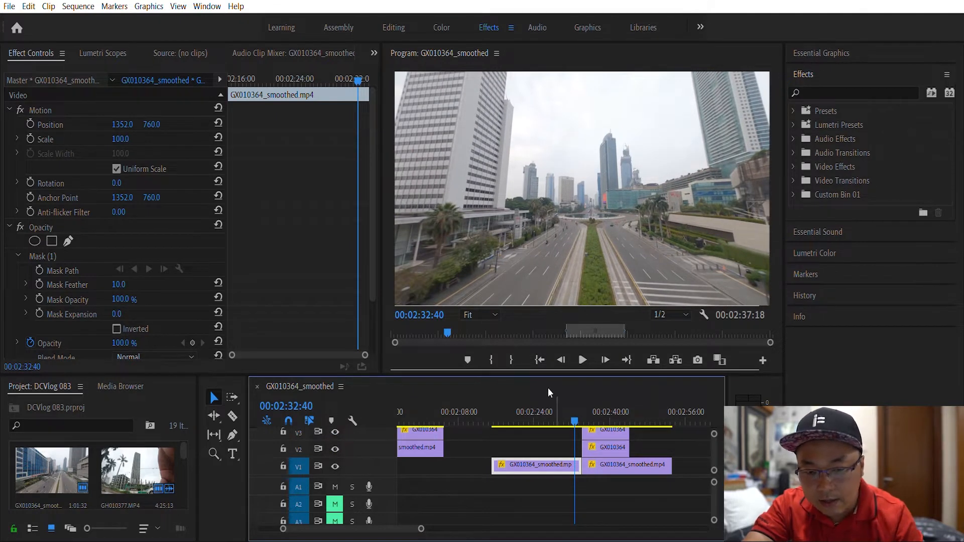
# At 00:02:34:24, add a pen-drawn opacity mask to the V3 clip and enable keyframing of its mask path
pyautogui.moveTo(590, 405)
pyautogui.mouseDown()
pyautogui.moveTo(583, 408)
pyautogui.moveTo(623, 403)
pyautogui.moveTo(583, 401)
pyautogui.mouseUp()
pyautogui.click(600, 431)
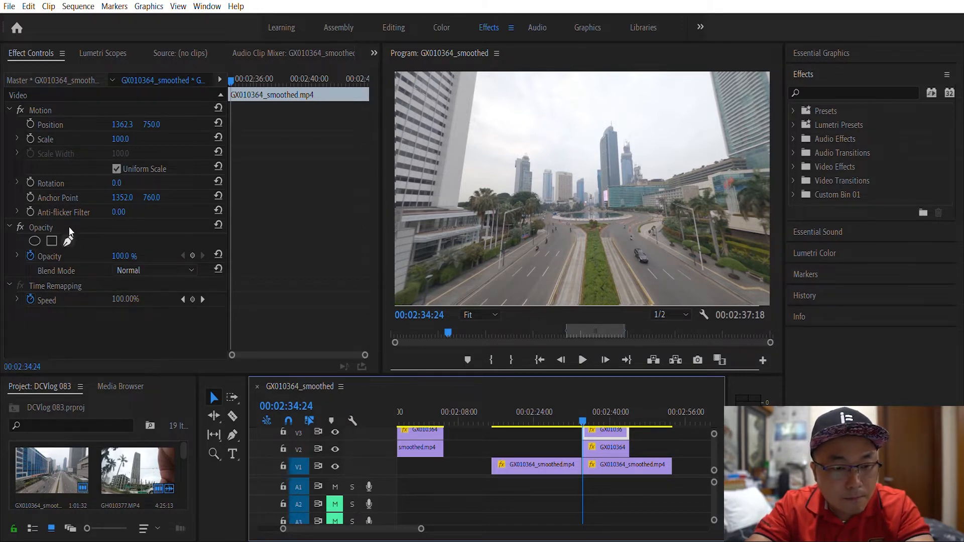
pyautogui.click(68, 240)
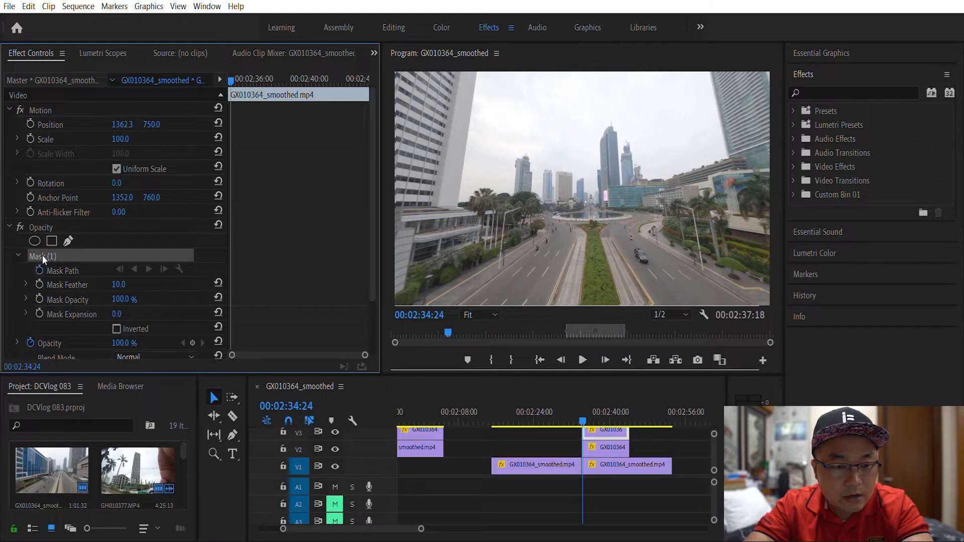
pyautogui.click(39, 270)
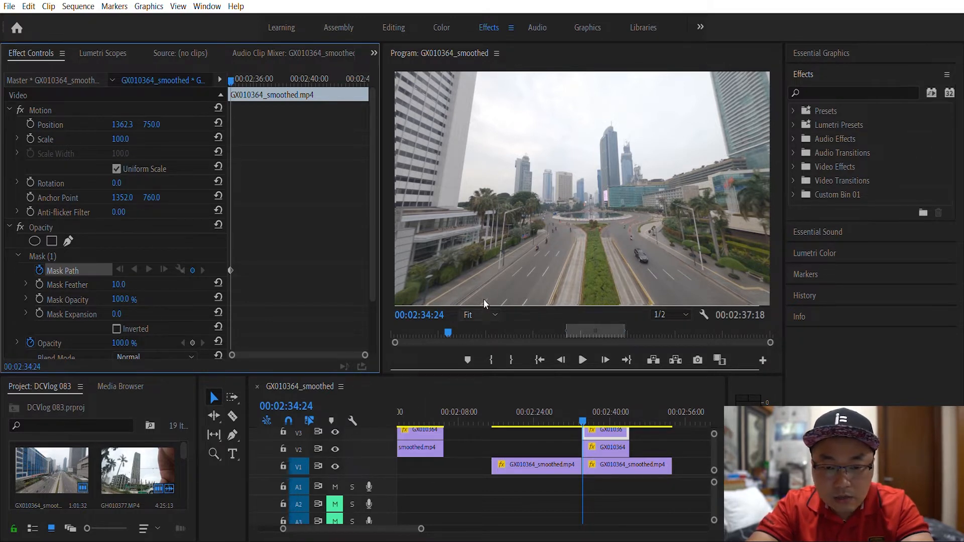
# Draw a closed four-point mask over the narrow space between the monument's two pillars, from its top down to its base
pyautogui.click(472, 435)
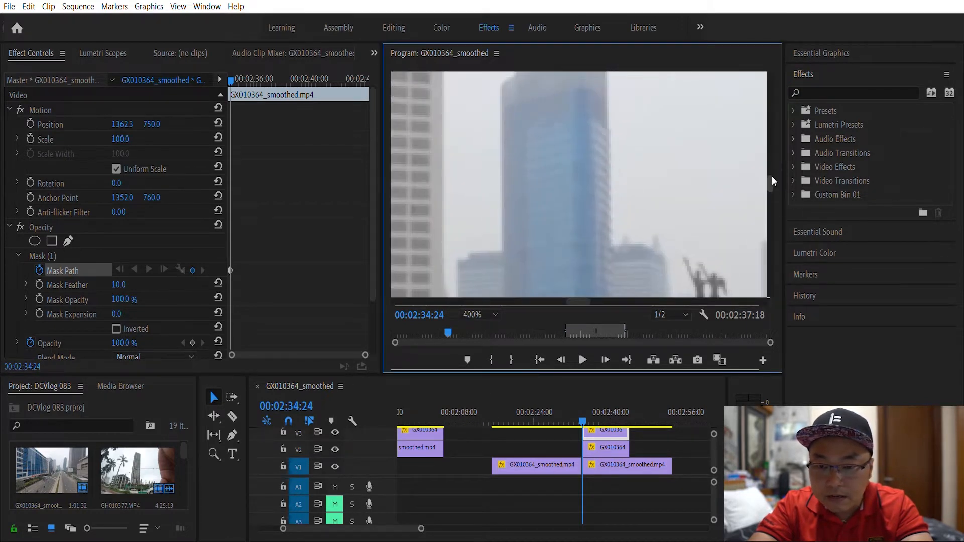
pyautogui.moveTo(773, 177); pyautogui.dragTo(771, 191)
pyautogui.moveTo(586, 301); pyautogui.dragTo(598, 261)
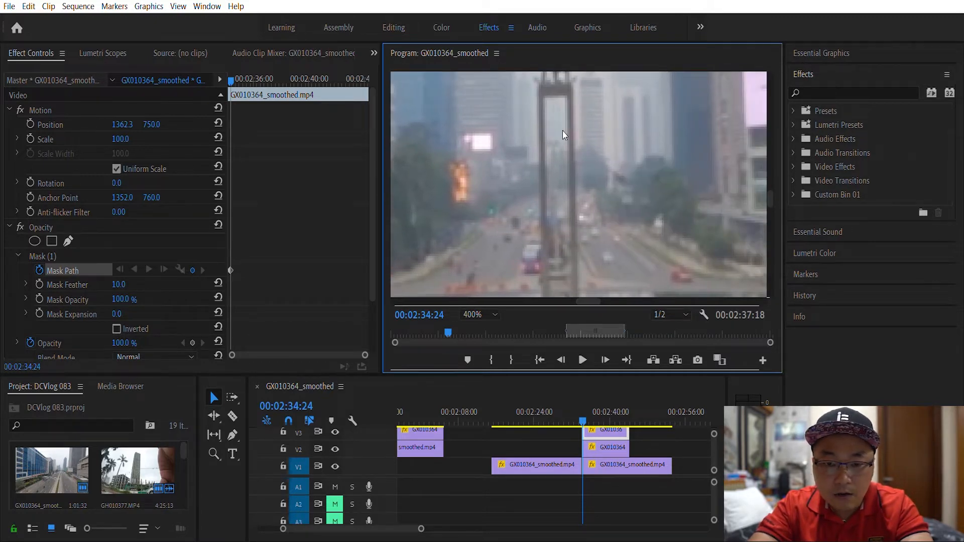
pyautogui.click(337, 209)
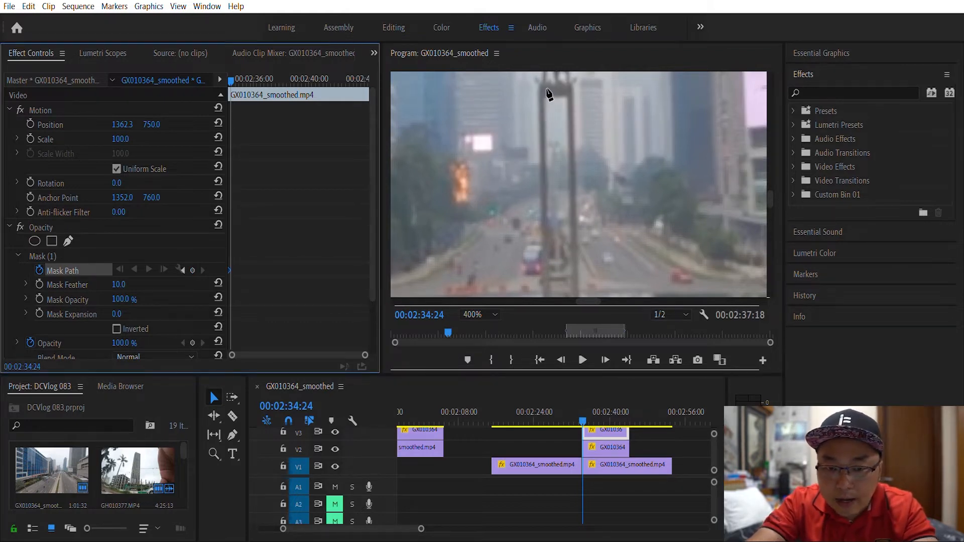
pyautogui.moveTo(769, 182); pyautogui.dragTo(767, 185)
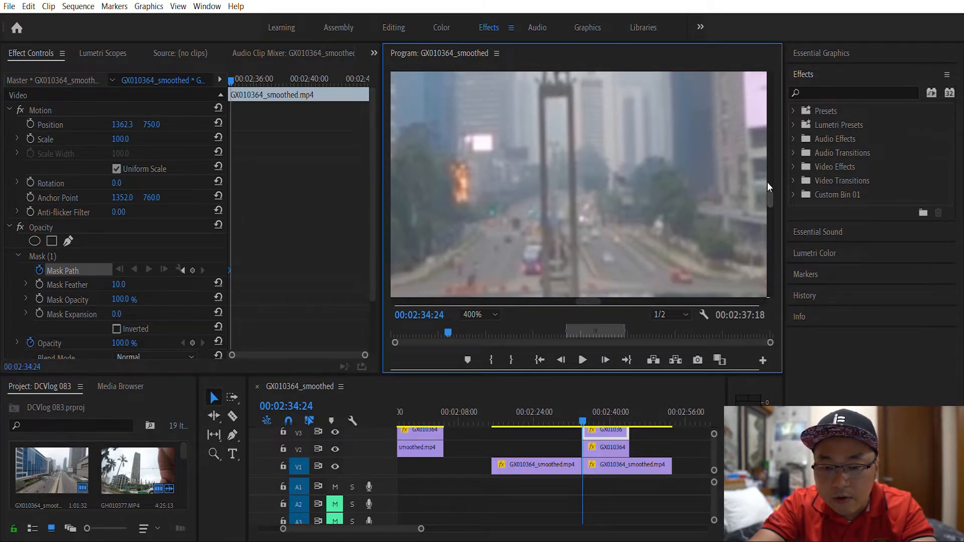
pyautogui.click(546, 98)
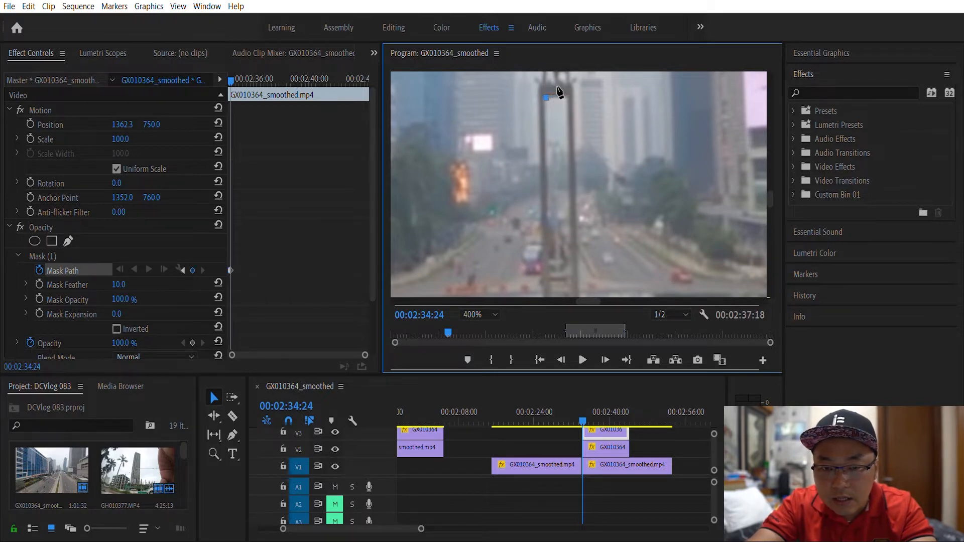
pyautogui.click(572, 291)
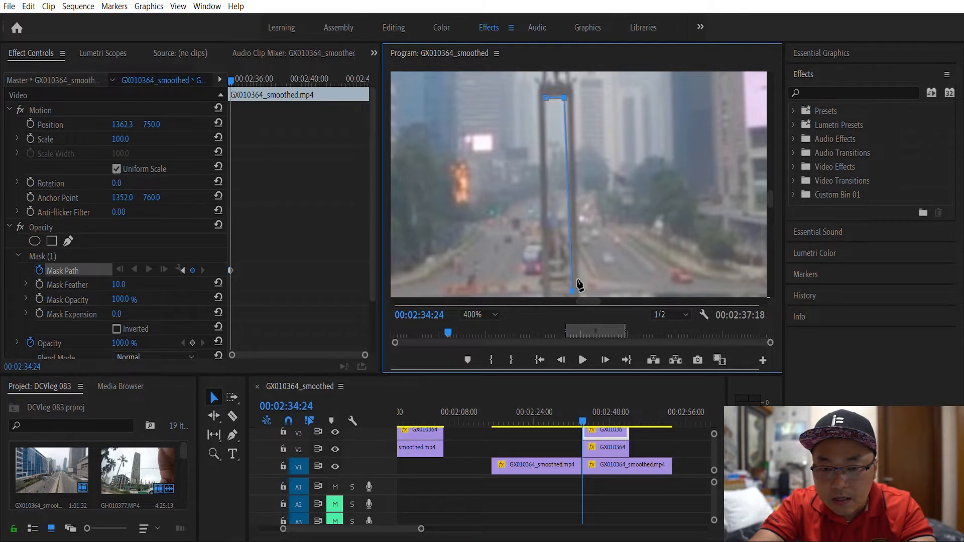
pyautogui.scroll(-3, 769, 190)
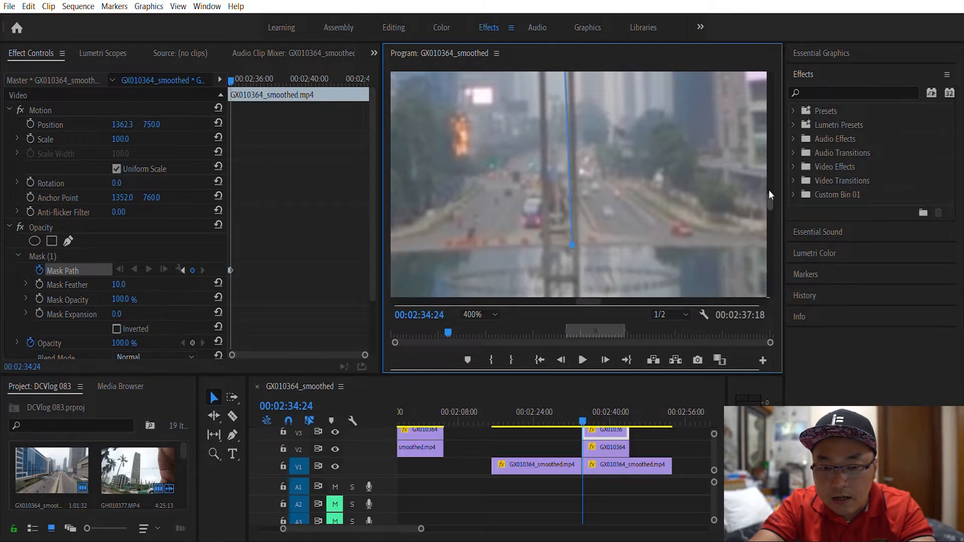
pyautogui.click(552, 245)
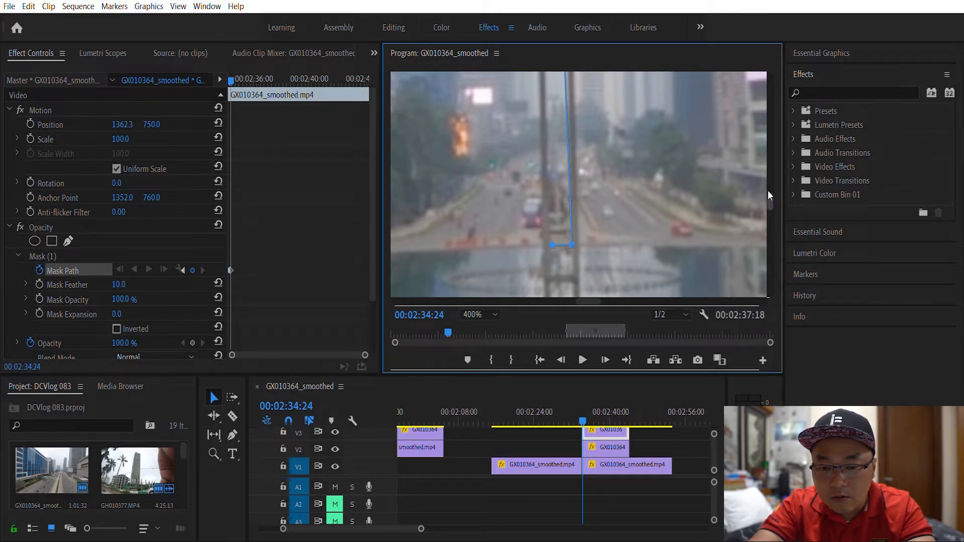
pyautogui.scroll(3, 768, 191)
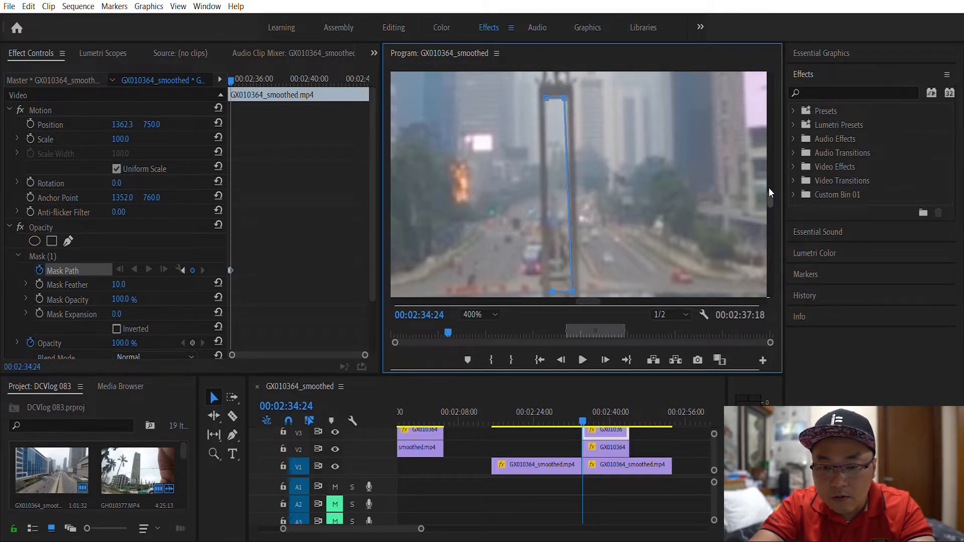
pyautogui.click(548, 96)
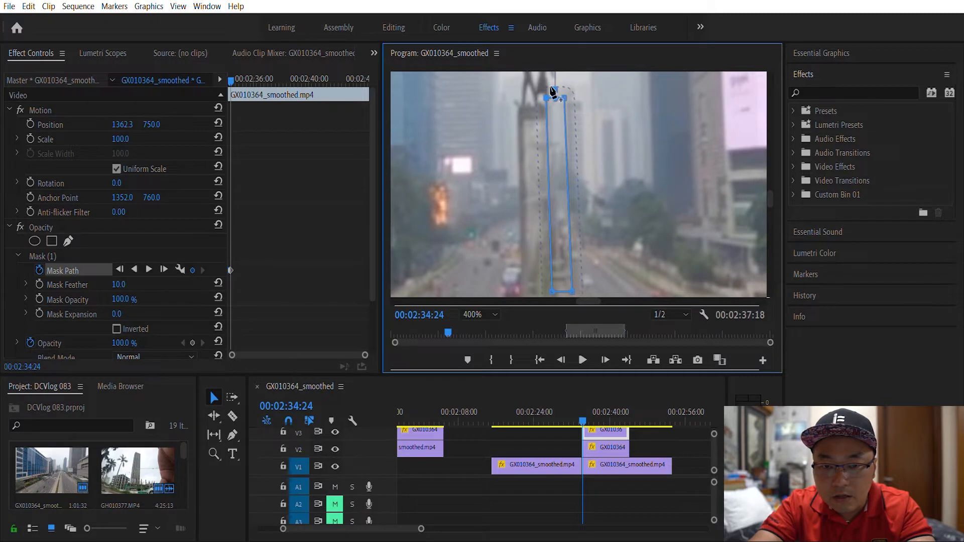
# Reposition the mask's corner points at 00:02:34:24 to fit the shifted monument pillars
pyautogui.moveTo(546, 97)
pyautogui.mouseDown()
pyautogui.moveTo(521, 112)
pyautogui.moveTo(523, 103)
pyautogui.moveTo(543, 110)
pyautogui.mouseUp()
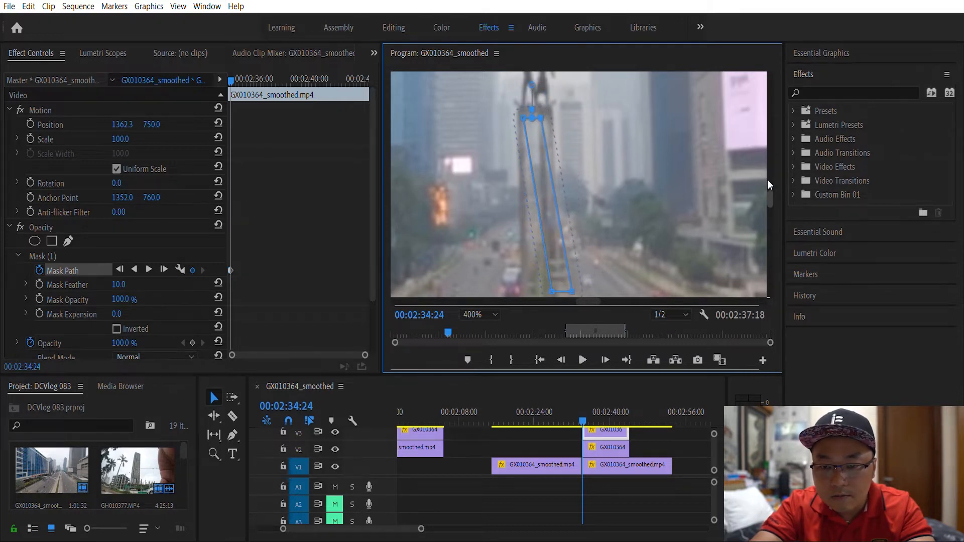
pyautogui.scroll(-3, 766, 181)
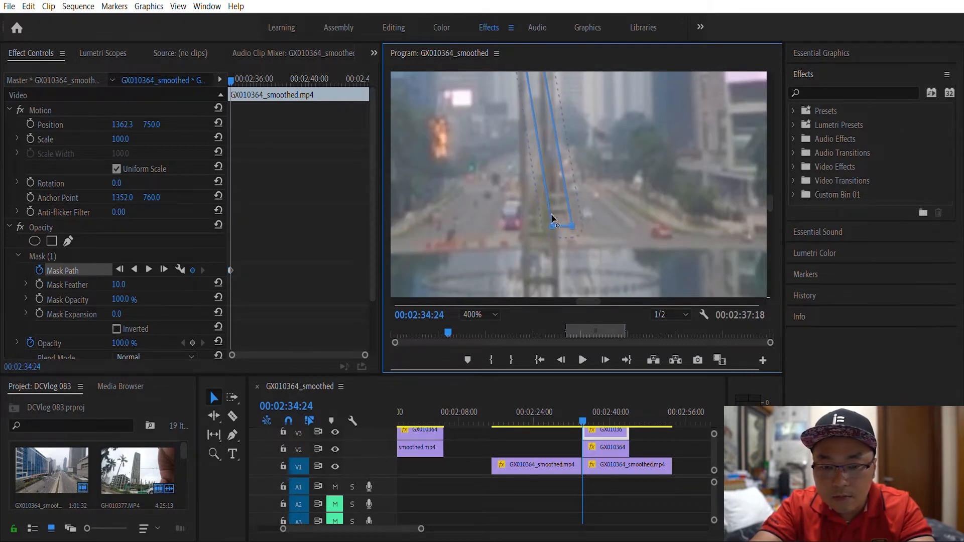
pyautogui.moveTo(552, 215); pyautogui.dragTo(525, 234)
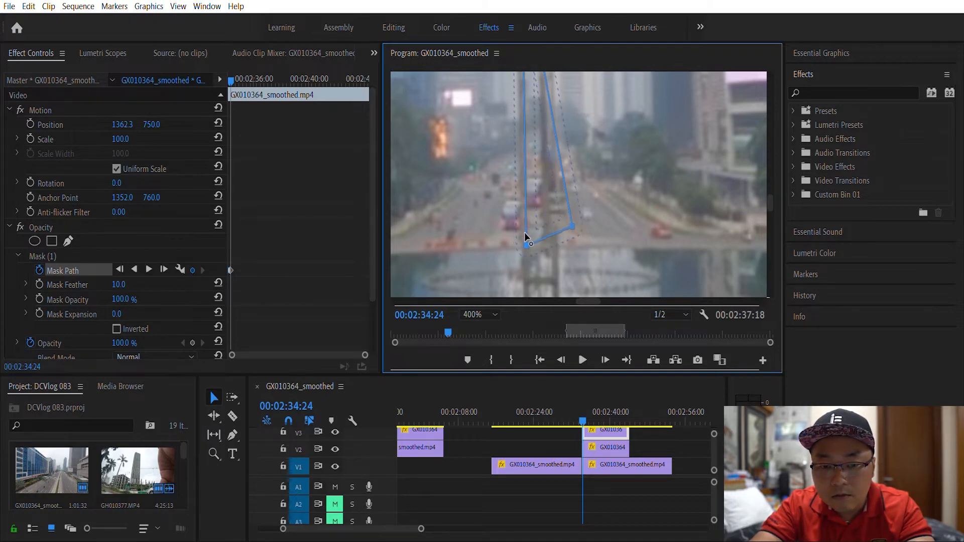
pyautogui.moveTo(573, 215); pyautogui.dragTo(531, 237)
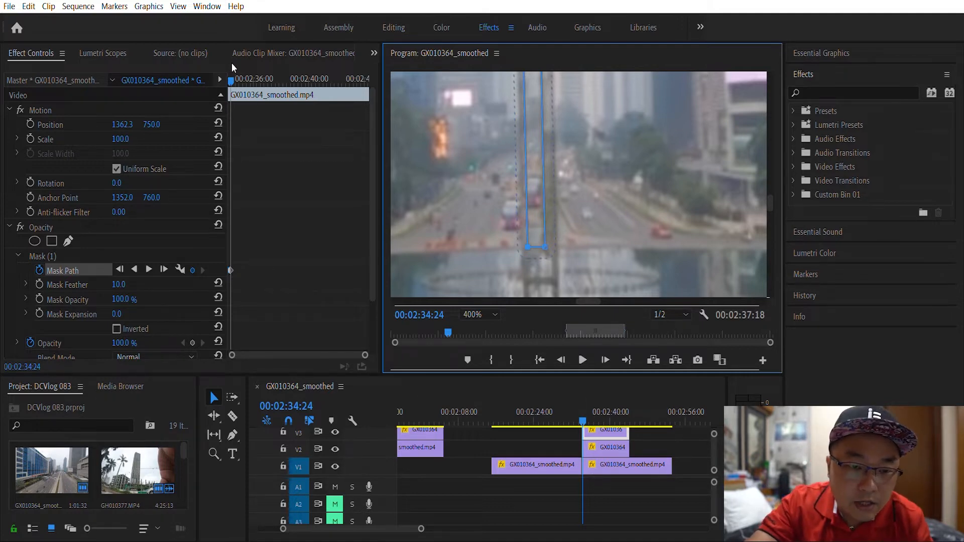
# Delete the V3 clip's mask path keyframe at 00:02:34:12, keeping the one at 00:02:34:24
pyautogui.moveTo(231, 64); pyautogui.dragTo(213, 69)
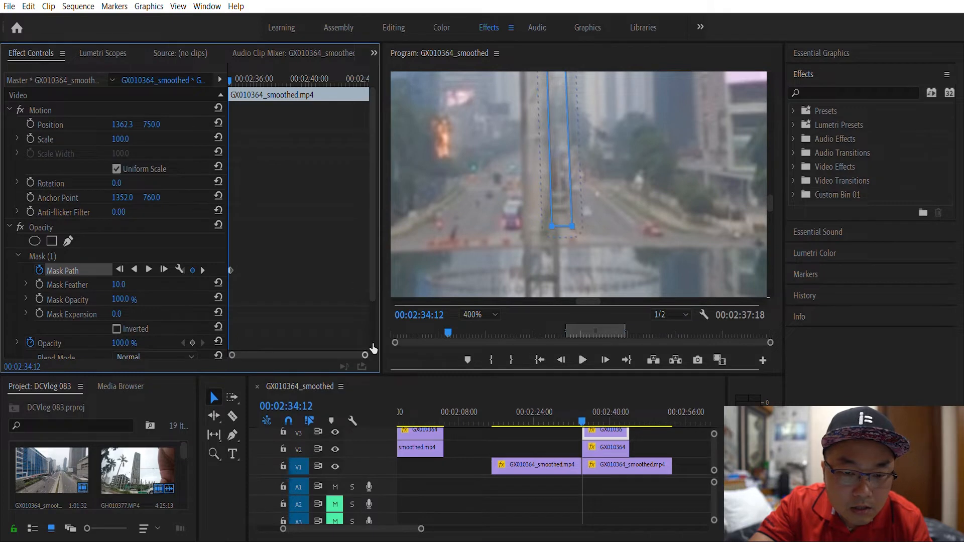
pyautogui.moveTo(372, 348); pyautogui.dragTo(279, 346)
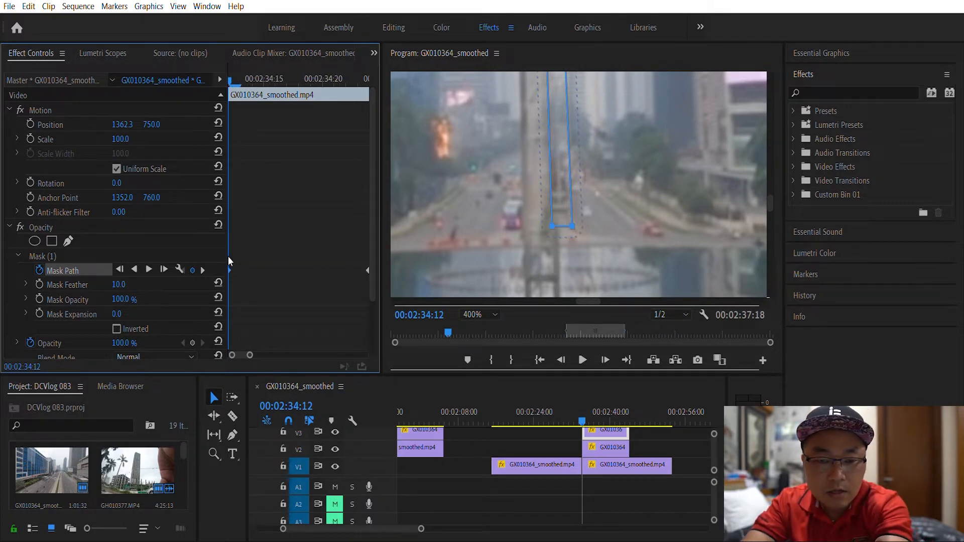
pyautogui.press('Delete')
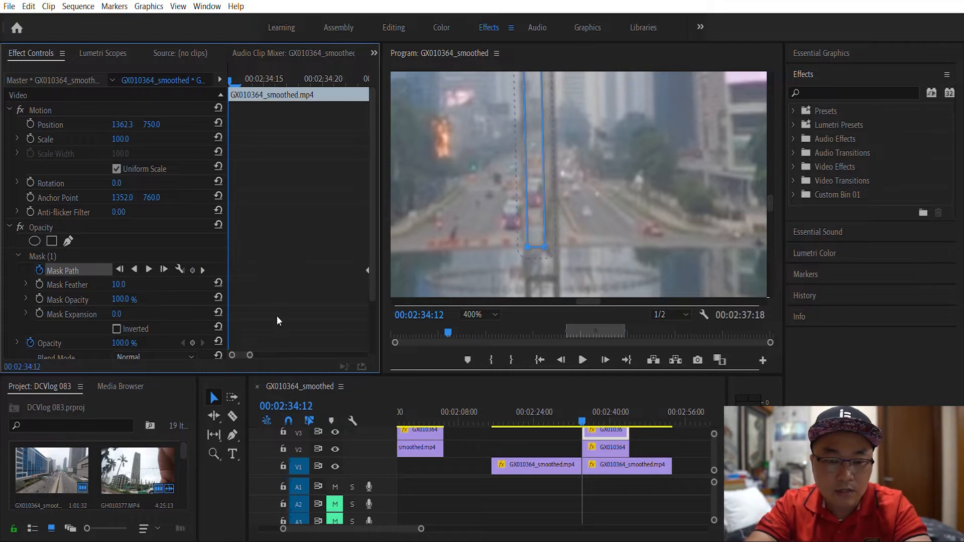
pyautogui.scroll(-3, 327, 302)
# Review the masked composite with the whole frame fitted in view, playing from 00:02:34:32 and checking 00:02:41:19
pyautogui.click(583, 407)
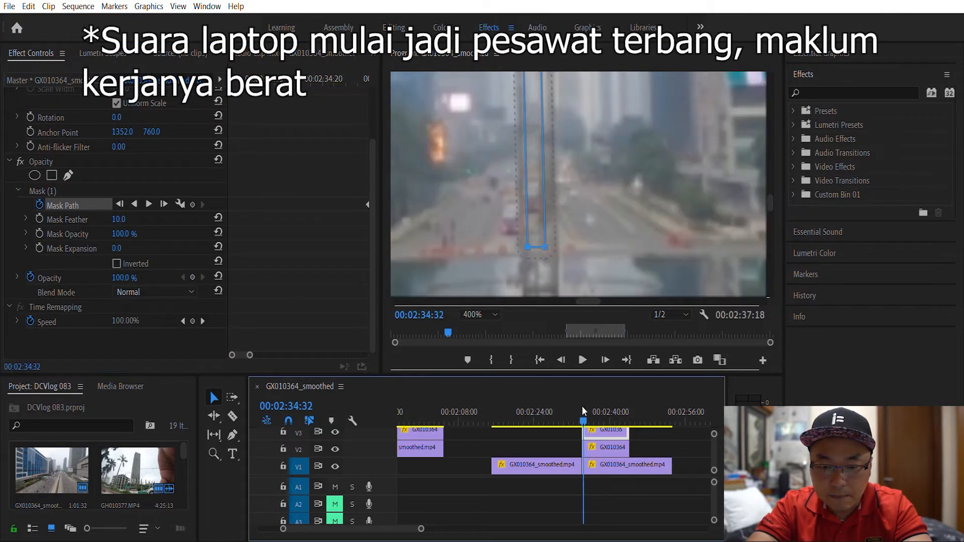
pyautogui.press('d')
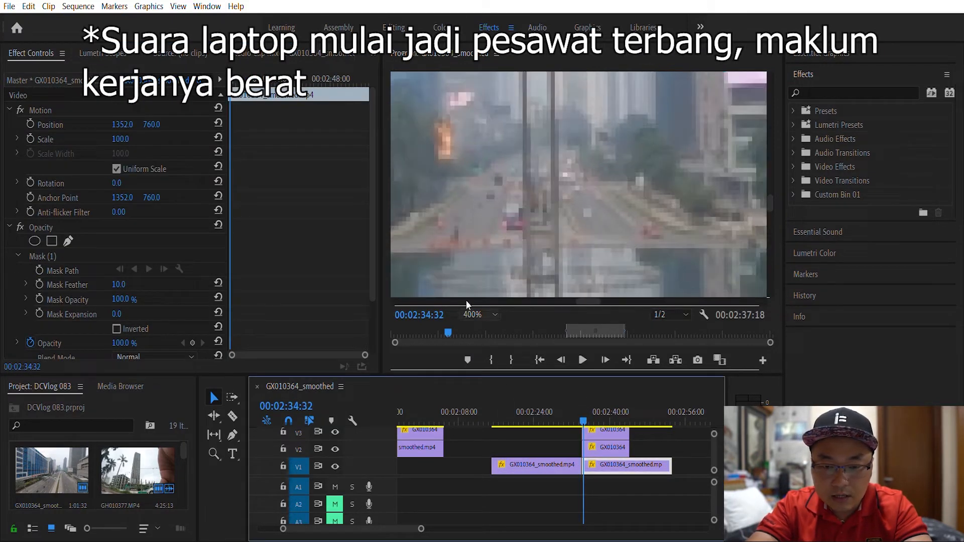
pyautogui.click(484, 323)
pyautogui.press('space')
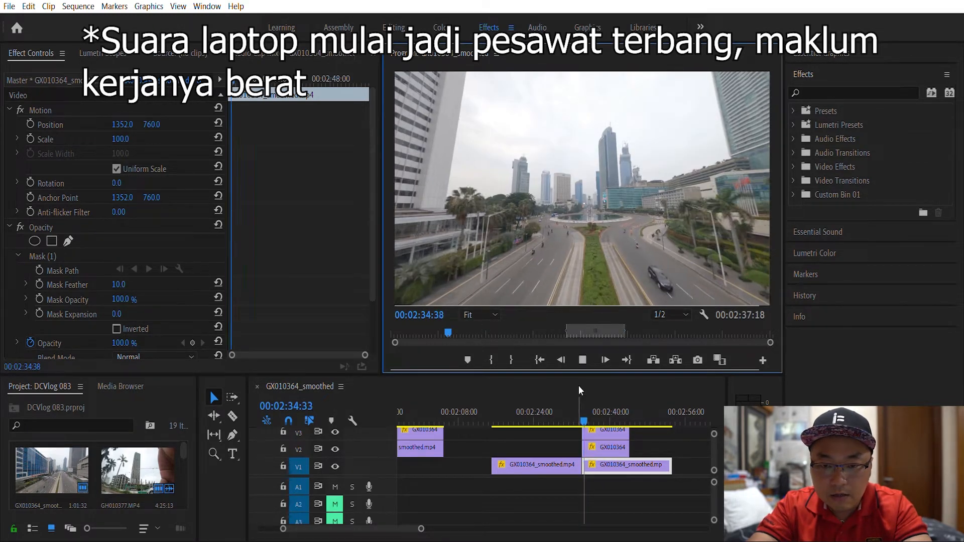
pyautogui.click(617, 406)
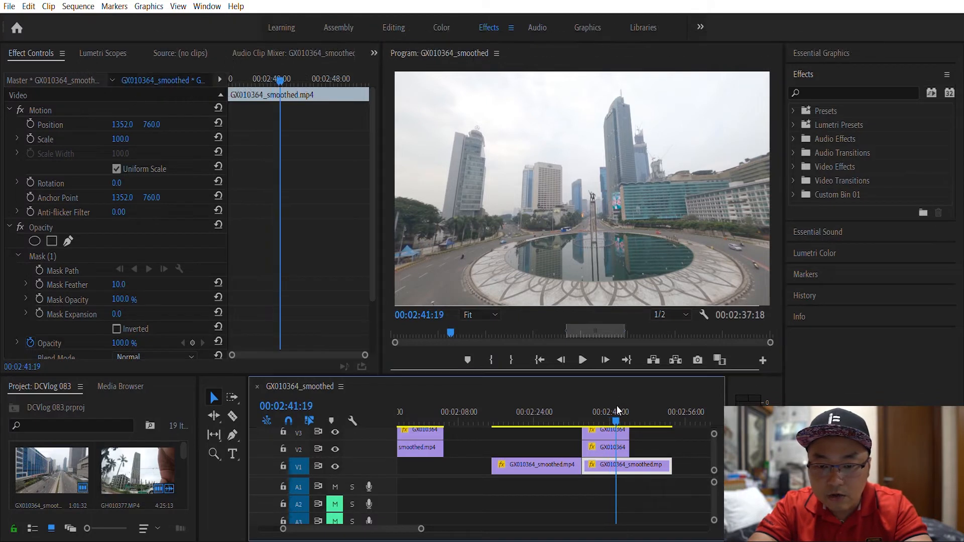
pyautogui.moveTo(617, 406)
pyautogui.mouseDown()
pyautogui.moveTo(625, 406)
pyautogui.moveTo(584, 406)
pyautogui.mouseUp()
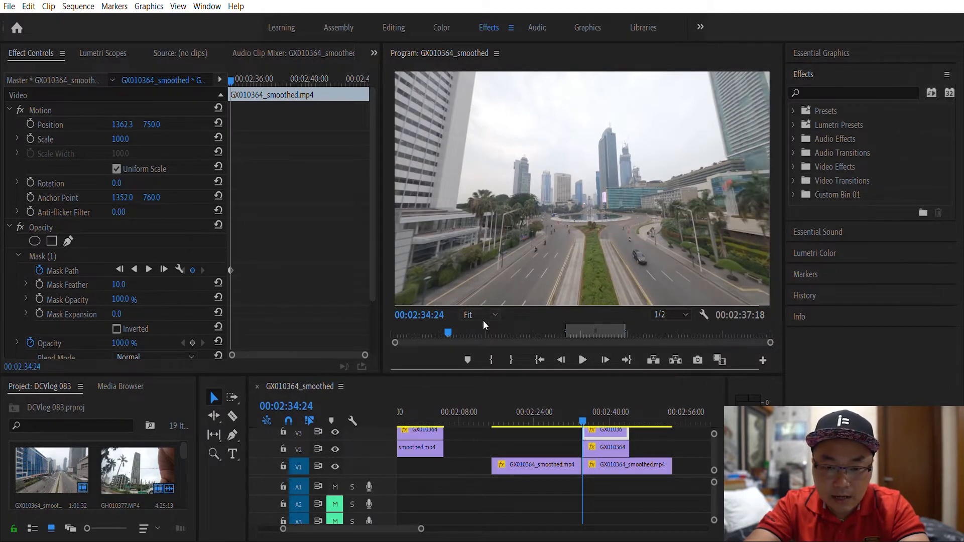
# At 00:02:34:24 and 400% zoom, refine the V3 mask's upper and lower corner points to fit the gap between the monument's pillars
pyautogui.click(474, 442)
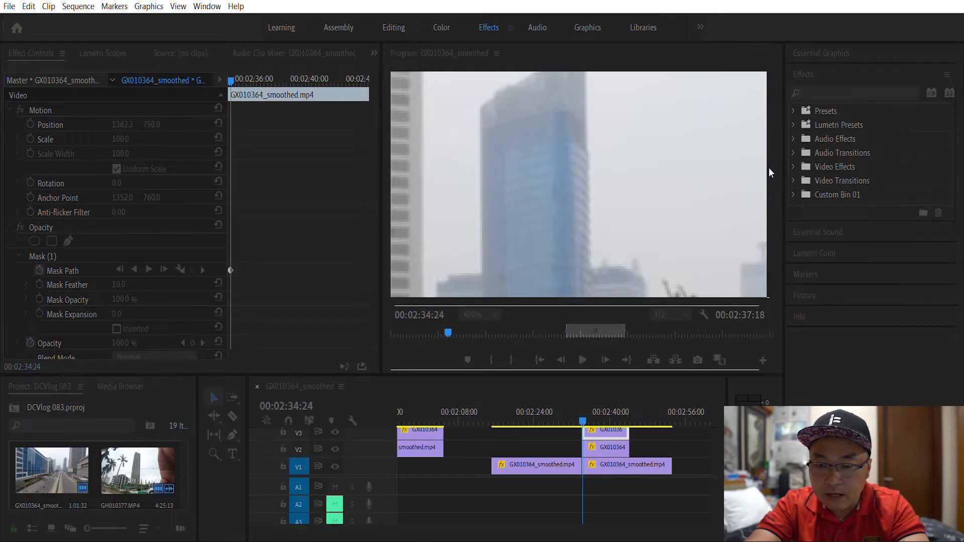
pyautogui.moveTo(770, 170); pyautogui.dragTo(768, 185)
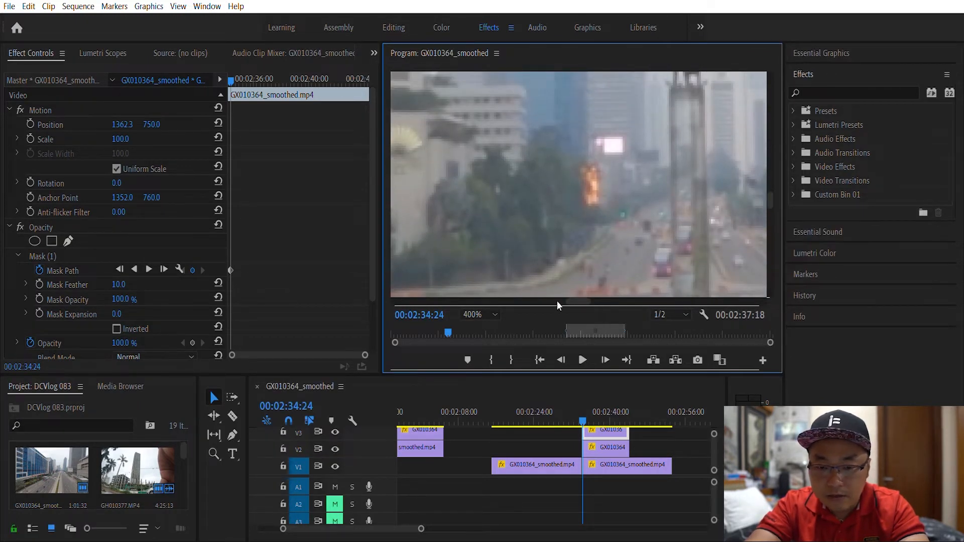
pyautogui.moveTo(577, 289); pyautogui.dragTo(582, 288)
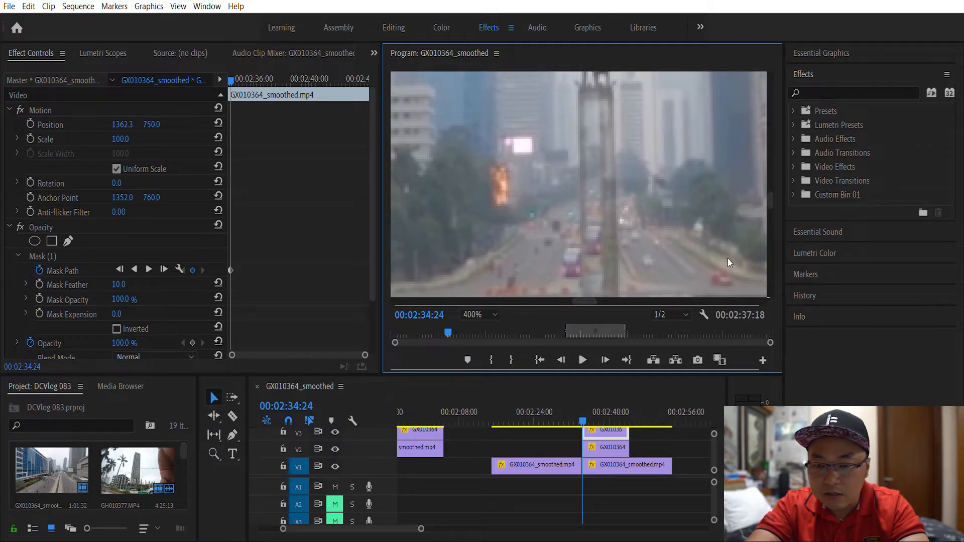
pyautogui.moveTo(769, 183); pyautogui.dragTo(770, 183)
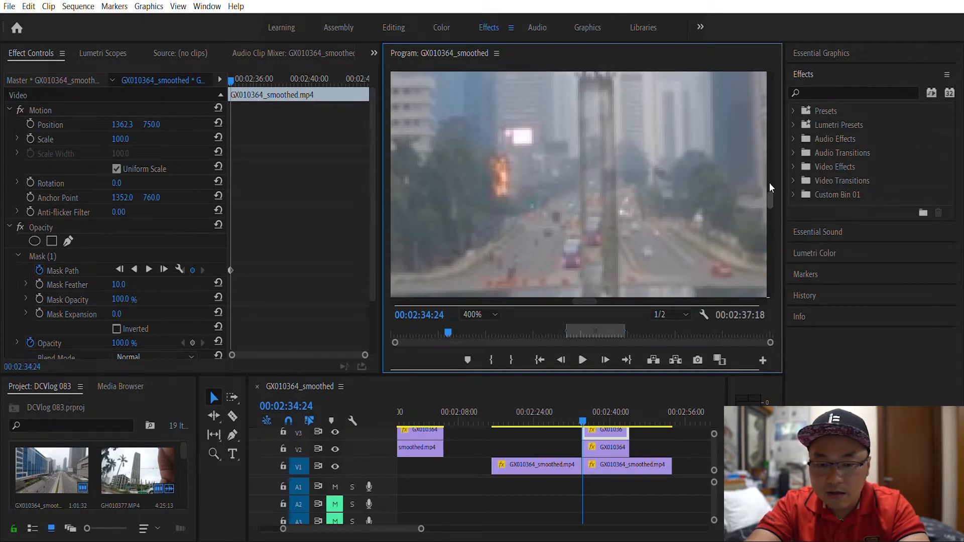
pyautogui.click(66, 257)
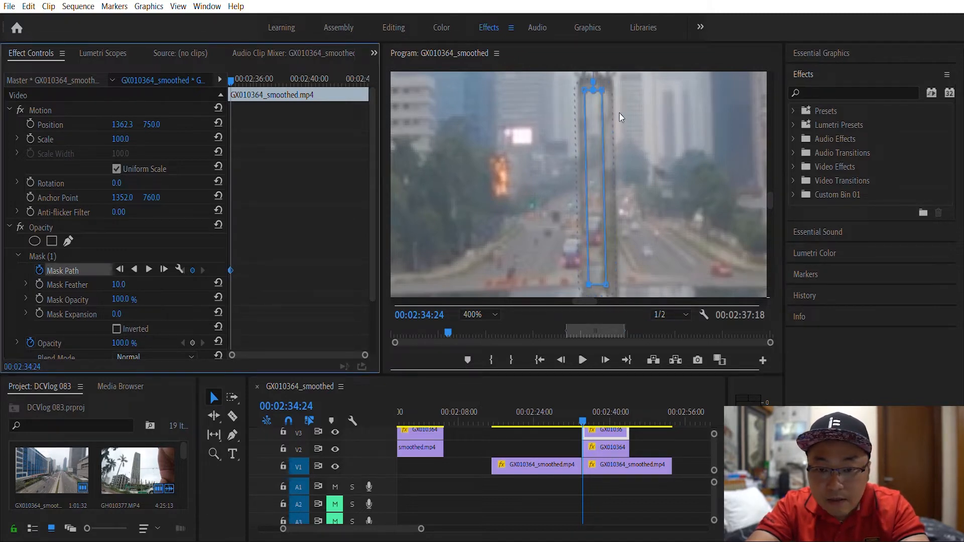
pyautogui.click(606, 80)
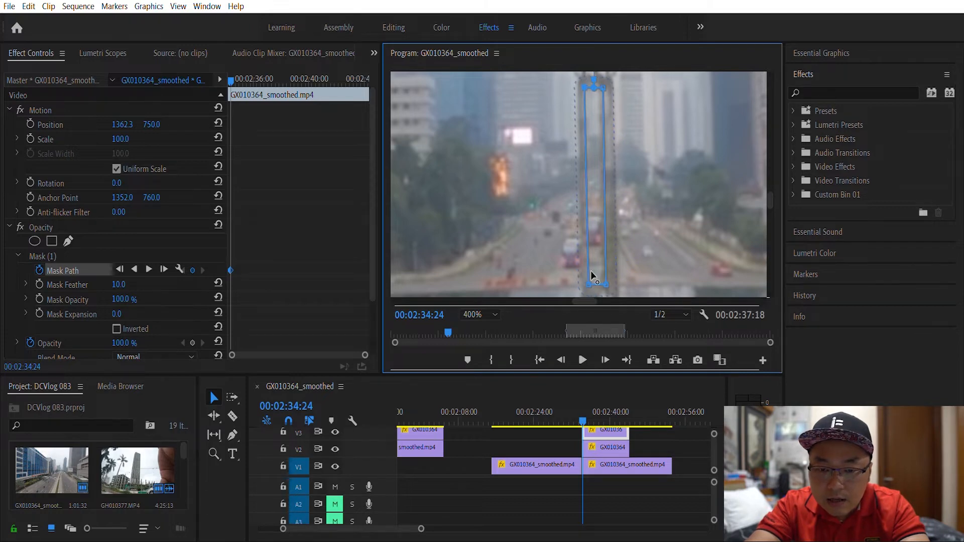
pyautogui.moveTo(591, 271); pyautogui.dragTo(607, 278)
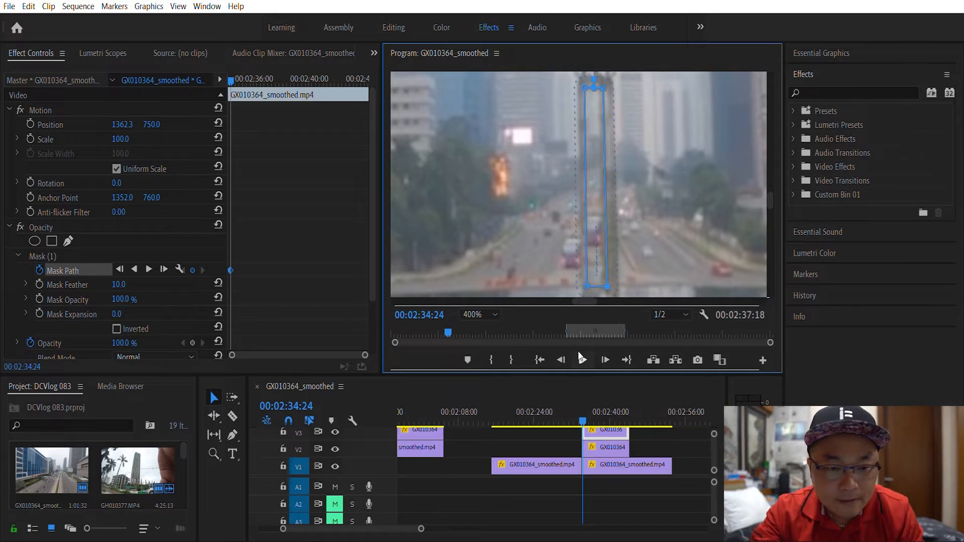
# Examine the V2 clip's inverted mask path at 00:02:34:28 and at its start, 00:02:34:12
pyautogui.click(617, 445)
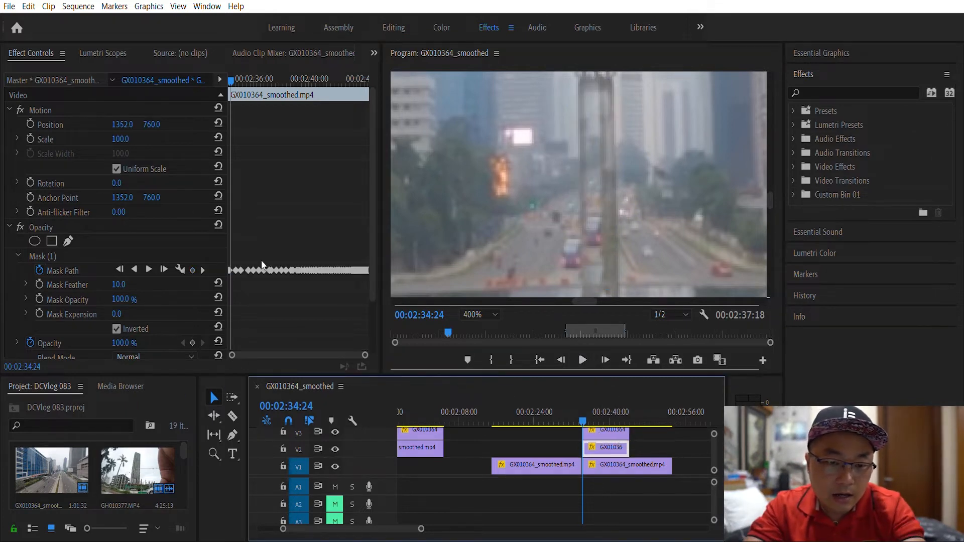
pyautogui.click(229, 79)
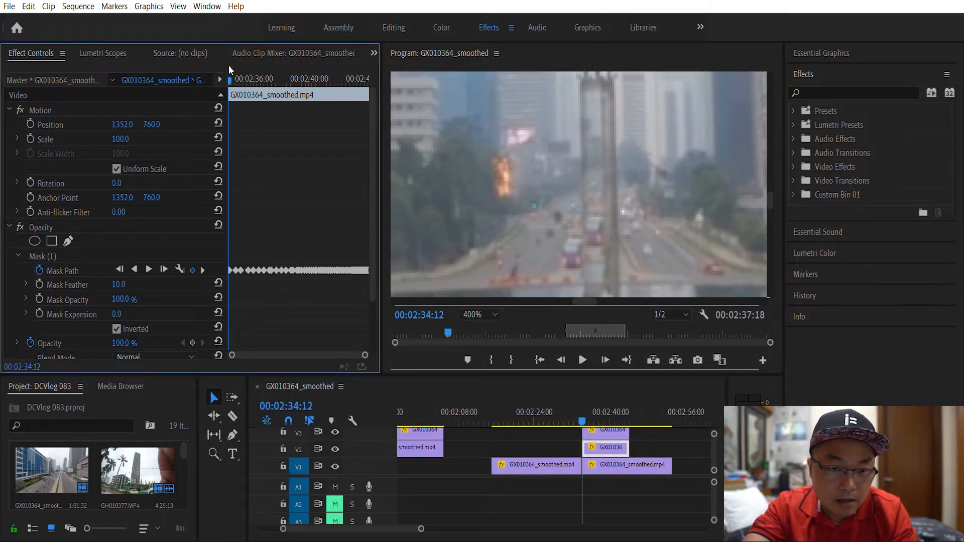
pyautogui.moveTo(228, 65); pyautogui.dragTo(232, 65)
pyautogui.click(61, 259)
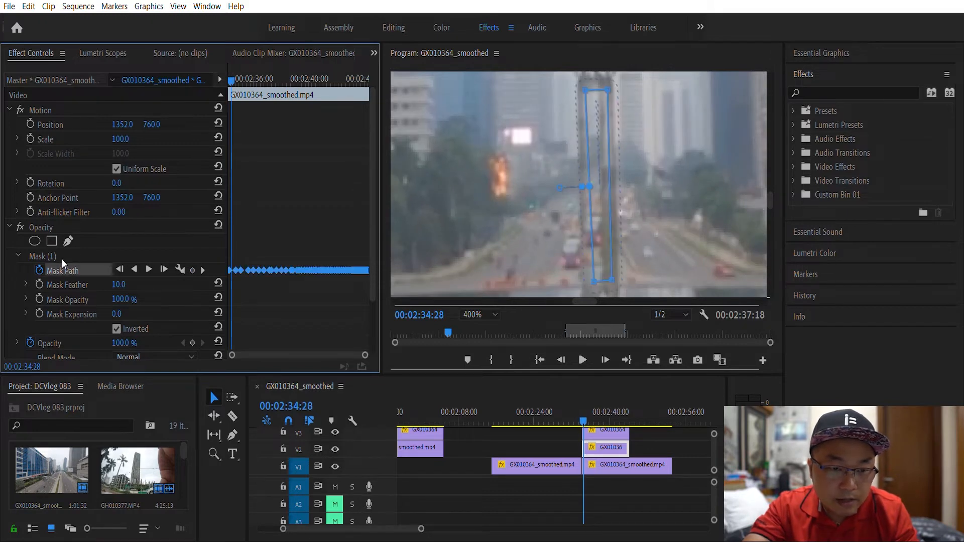
pyautogui.moveTo(231, 63)
pyautogui.mouseDown()
pyautogui.moveTo(361, 69)
pyautogui.moveTo(225, 79)
pyautogui.mouseUp()
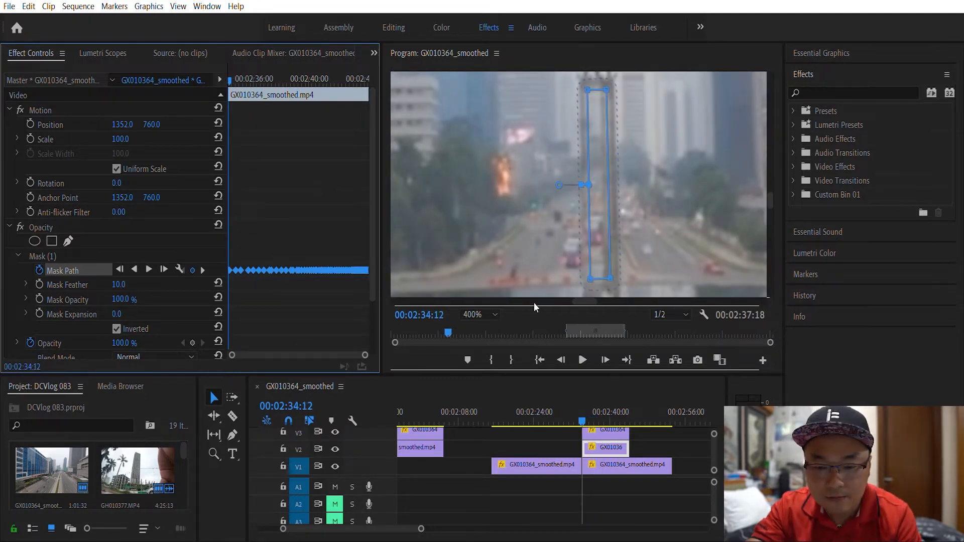
# Keyframe the V3 clip's mask path at 00:02:34:34 by nudging its top corner points slightly upward
pyautogui.click(589, 433)
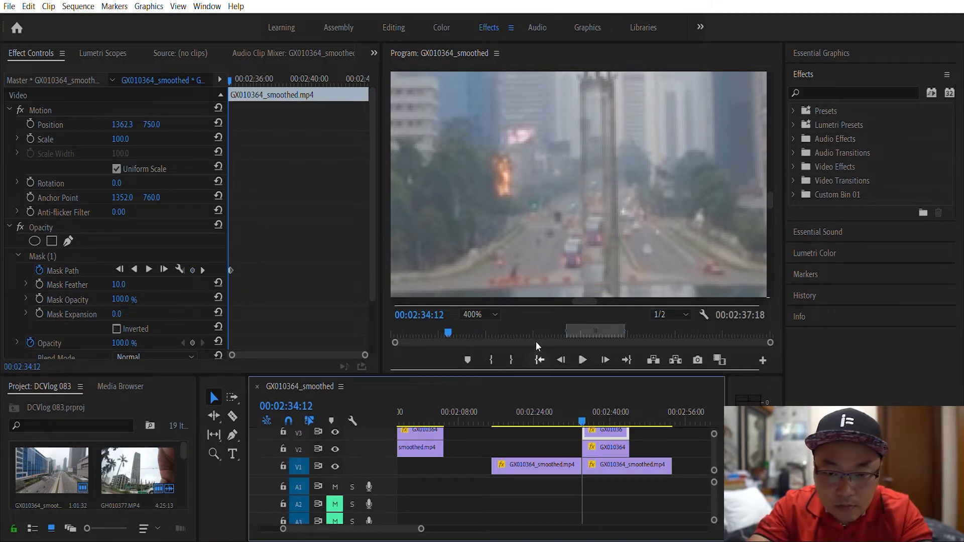
pyautogui.click(59, 257)
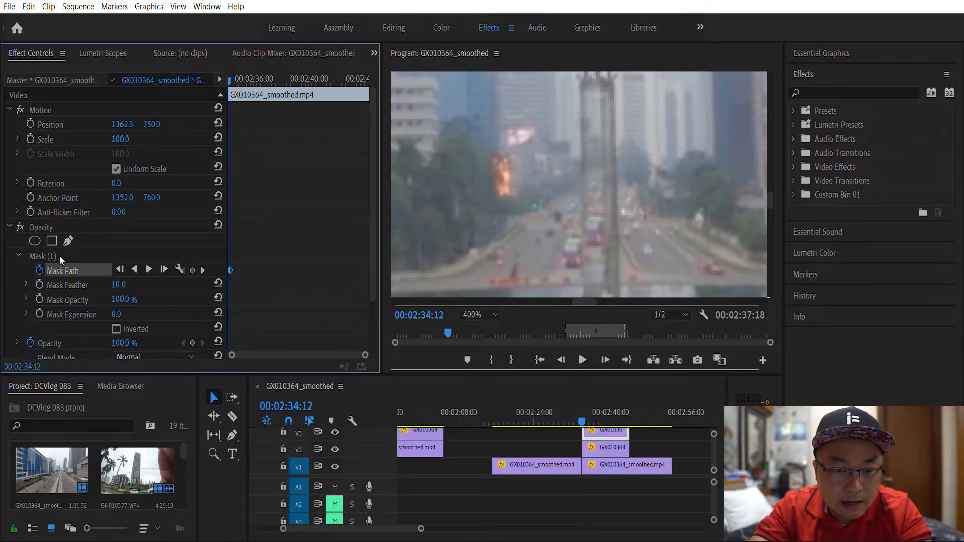
pyautogui.click(582, 357)
pyautogui.click(582, 358)
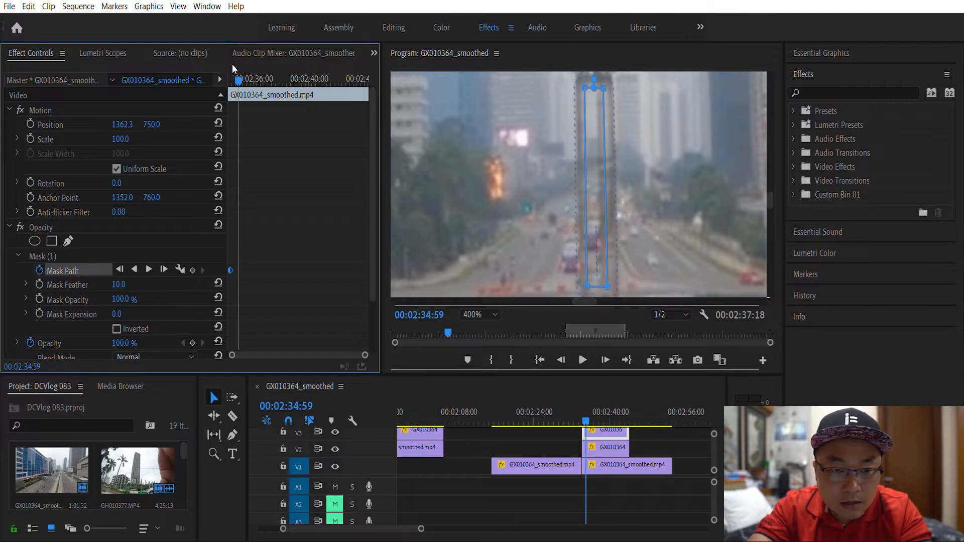
pyautogui.moveTo(240, 63); pyautogui.dragTo(234, 64)
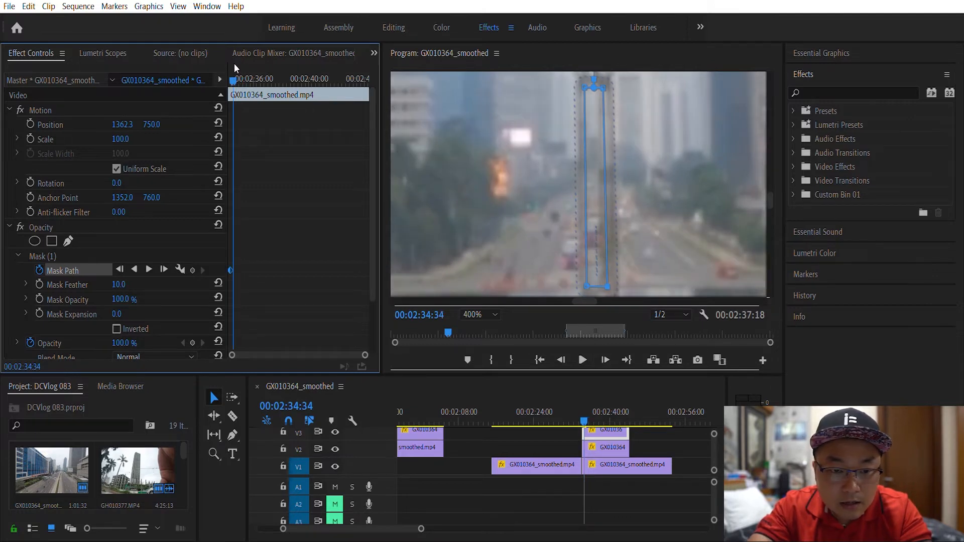
pyautogui.click(586, 74)
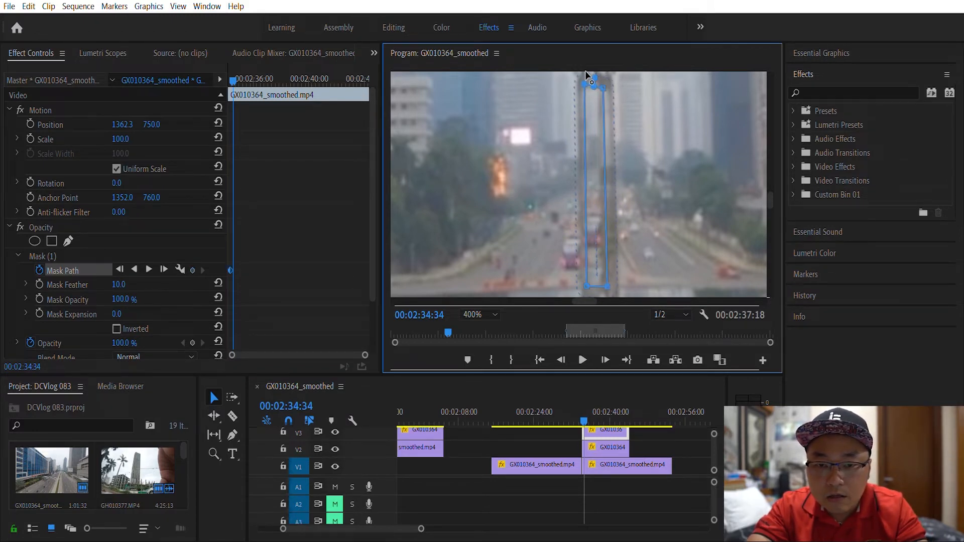
pyautogui.moveTo(586, 74); pyautogui.dragTo(585, 72)
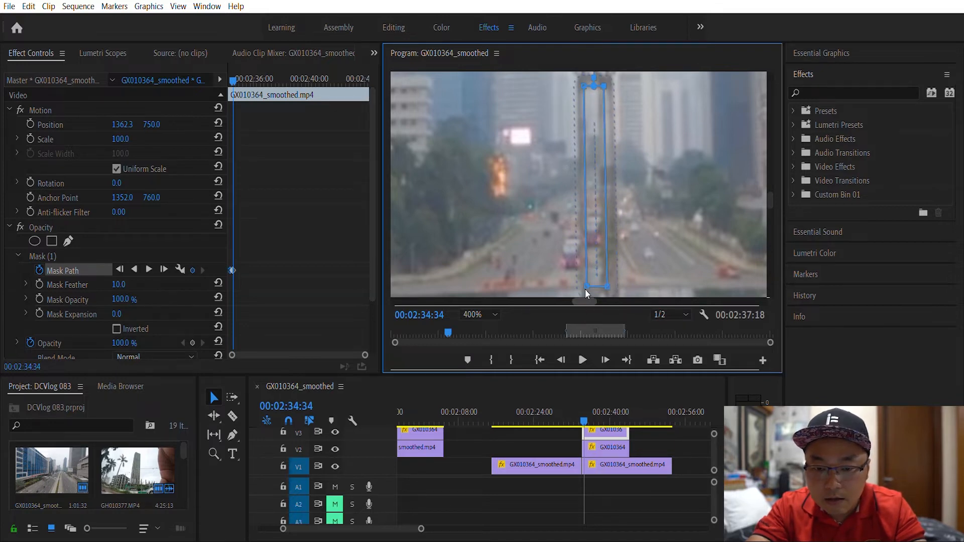
# Keyframe the V3 mask path at 00:02:34:48 by nudging its upper-left corner point to follow the pillar
pyautogui.press('space')
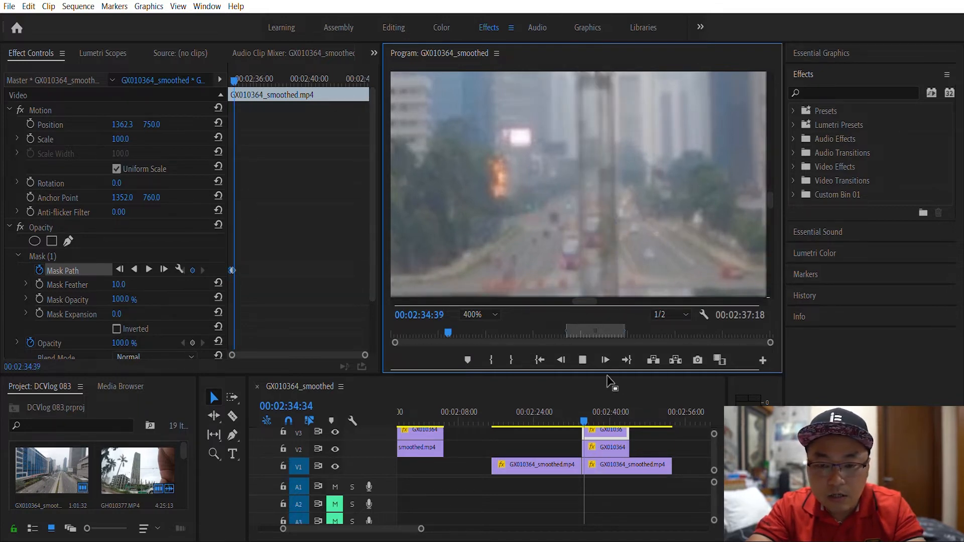
pyautogui.press('space')
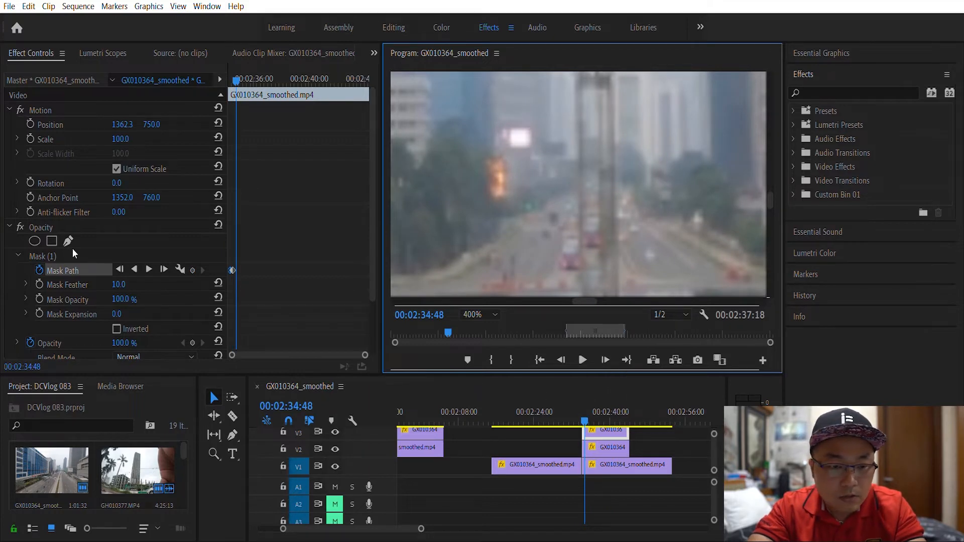
pyautogui.click(73, 254)
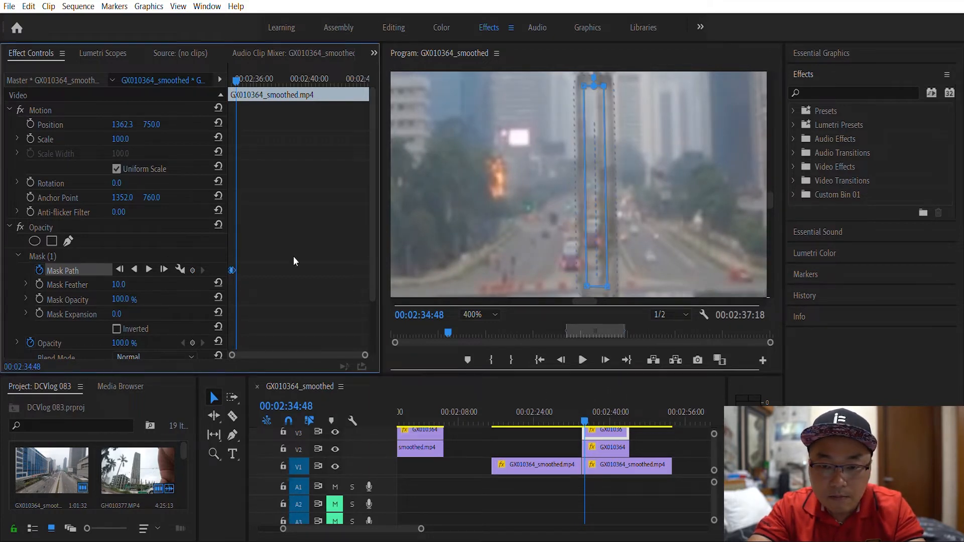
pyautogui.click(588, 77)
pyautogui.moveTo(586, 76); pyautogui.dragTo(584, 74)
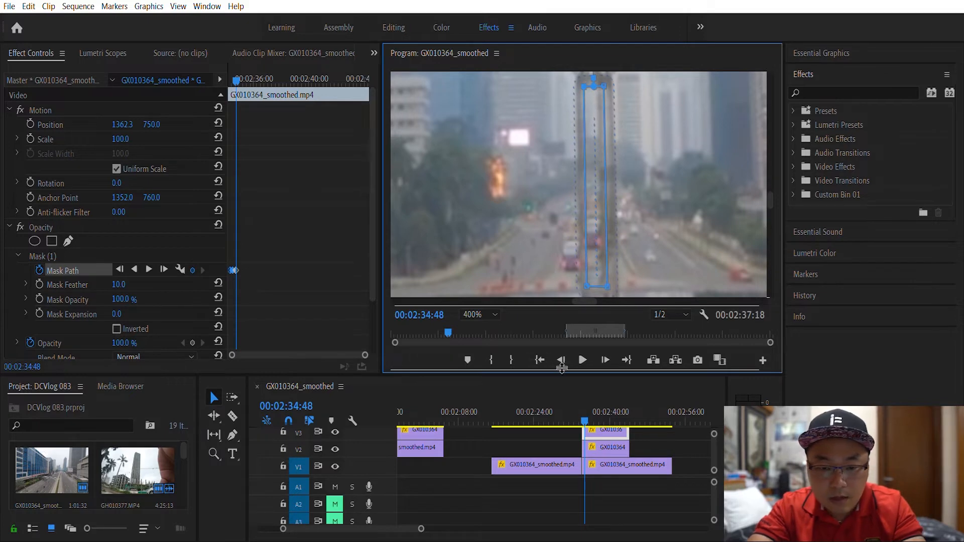
# Keyframe the V3 mask path at 00:02:35:22, lowering both bottom corners to the pillars' base and nudging the upper-left corner
pyautogui.click(583, 359)
pyautogui.click(582, 359)
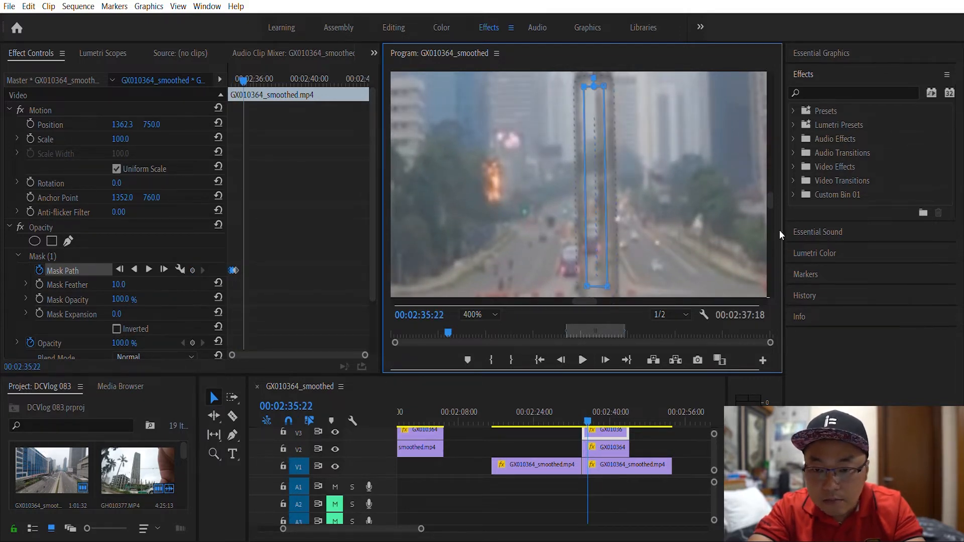
pyautogui.scroll(-1, 772, 189)
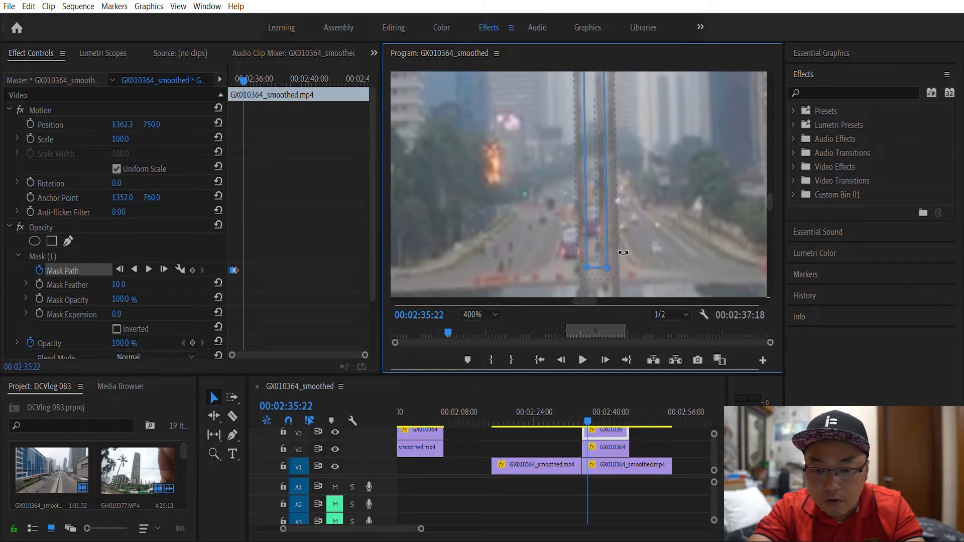
pyautogui.moveTo(588, 254); pyautogui.dragTo(609, 269)
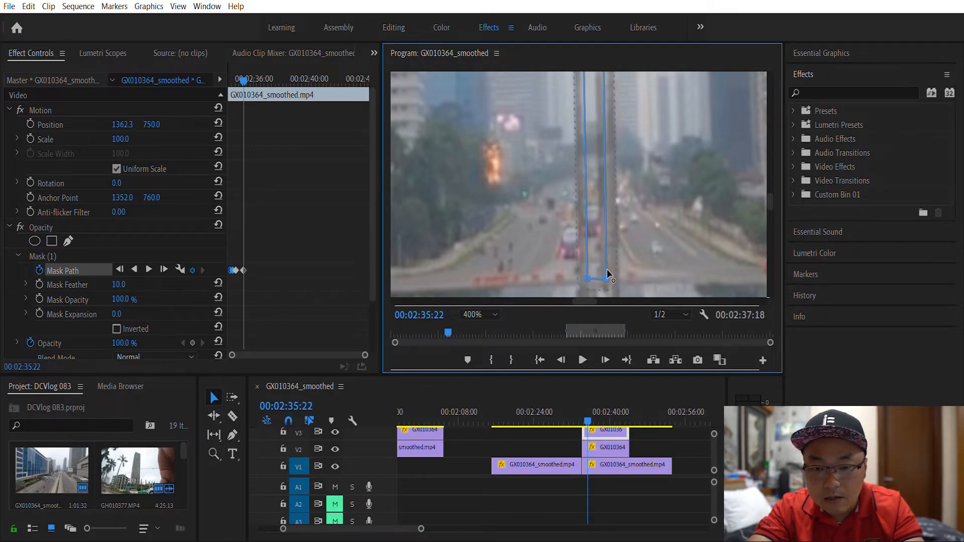
pyautogui.scroll(3, 770, 186)
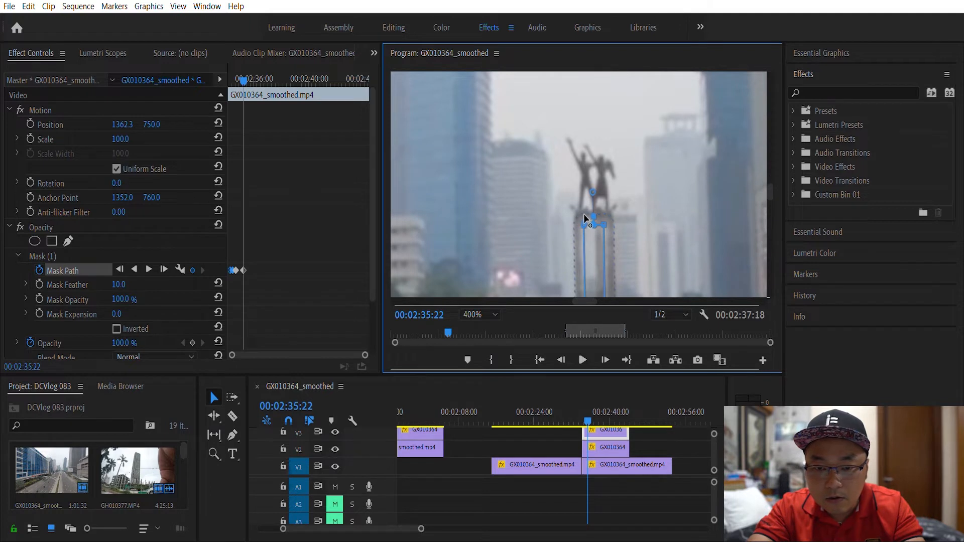
pyautogui.moveTo(585, 224); pyautogui.dragTo(584, 223)
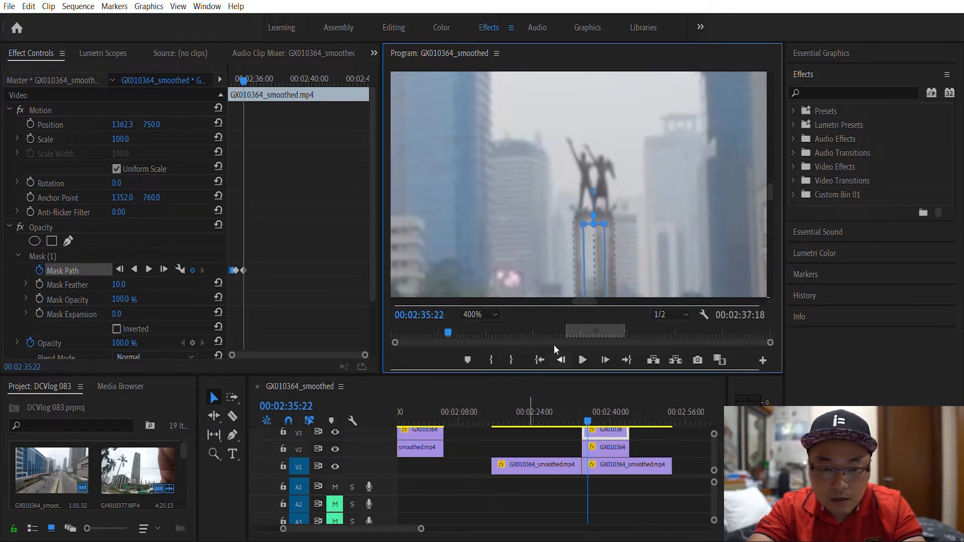
# Keyframe the V3 clip's mask path at 00:02:35:46, nudging the top corners and lowering both bottom corners to fit the pillars' gap
pyautogui.click(582, 352)
pyautogui.click(582, 352)
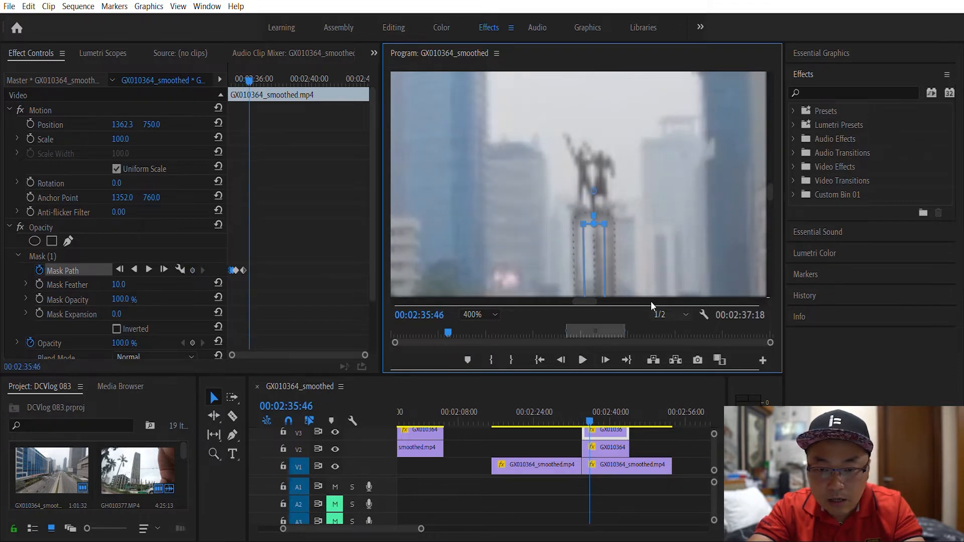
pyautogui.scroll(-2, 771, 181)
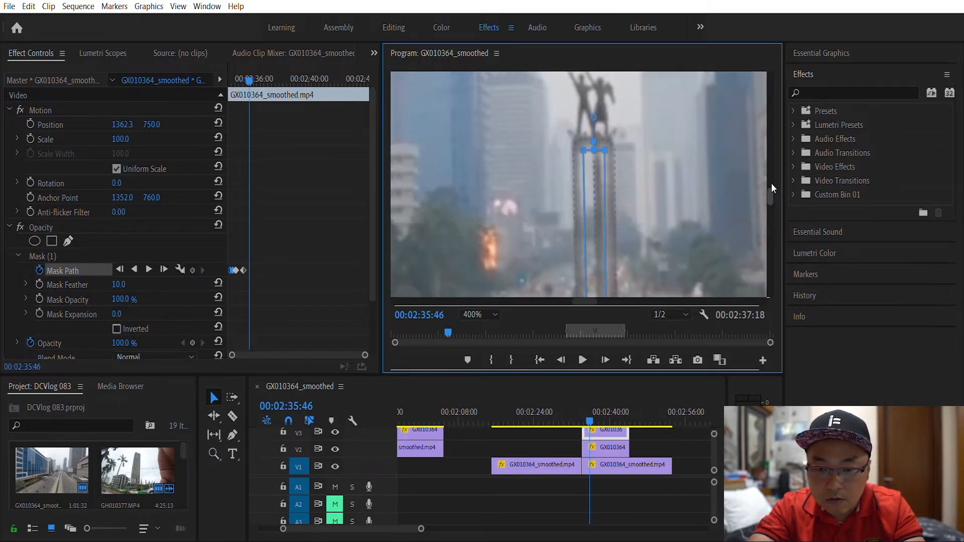
pyautogui.moveTo(584, 137); pyautogui.dragTo(605, 134)
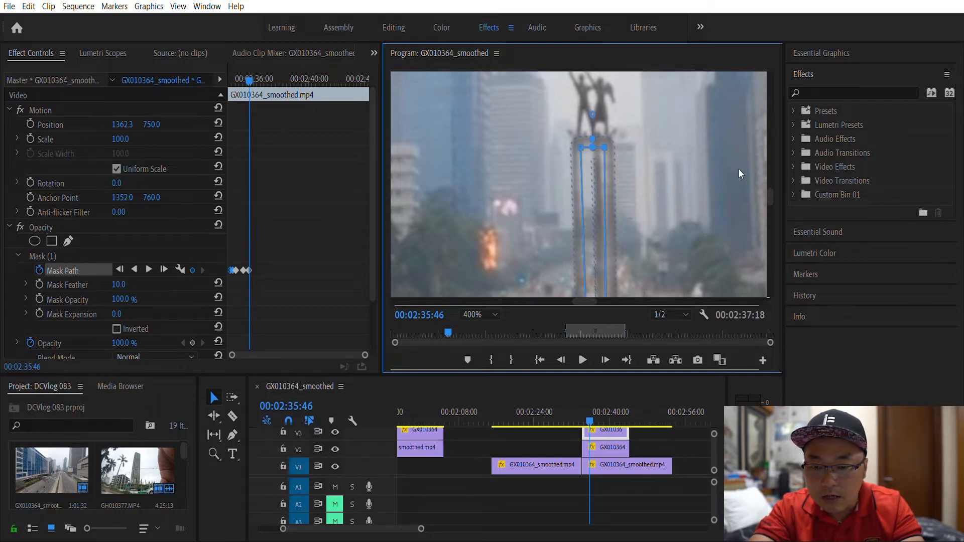
pyautogui.scroll(-5, 767, 183)
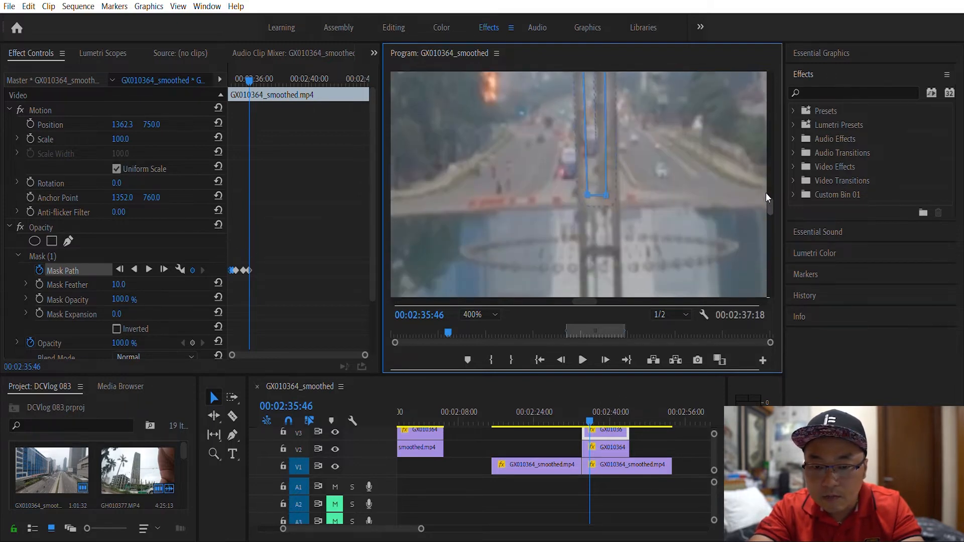
pyautogui.moveTo(587, 195)
pyautogui.mouseDown()
pyautogui.moveTo(586, 204)
pyautogui.moveTo(607, 193)
pyautogui.mouseUp()
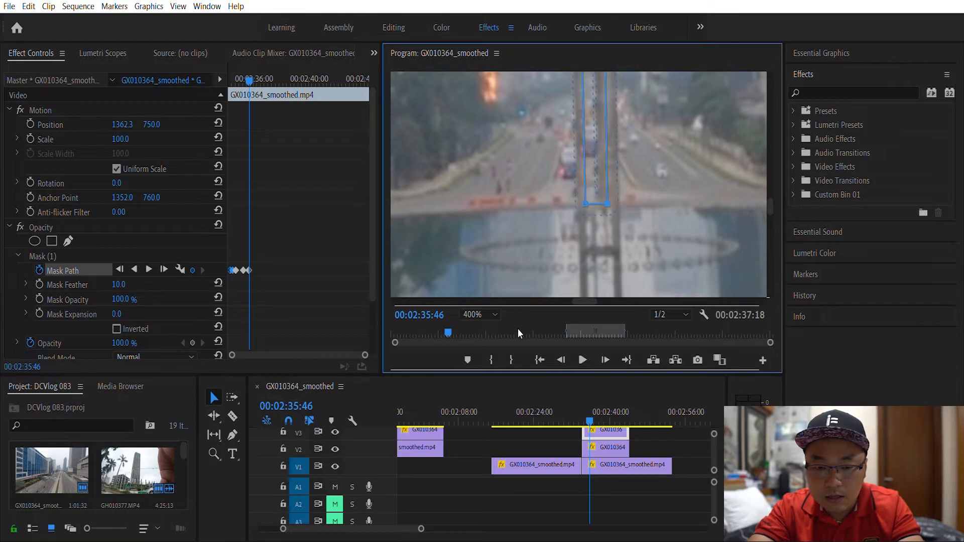
# Examine the V2 clip's tracked mask path keyframes along the clip, up to 00:02:42:36 and its end, with the program view set to Fit
pyautogui.click(608, 436)
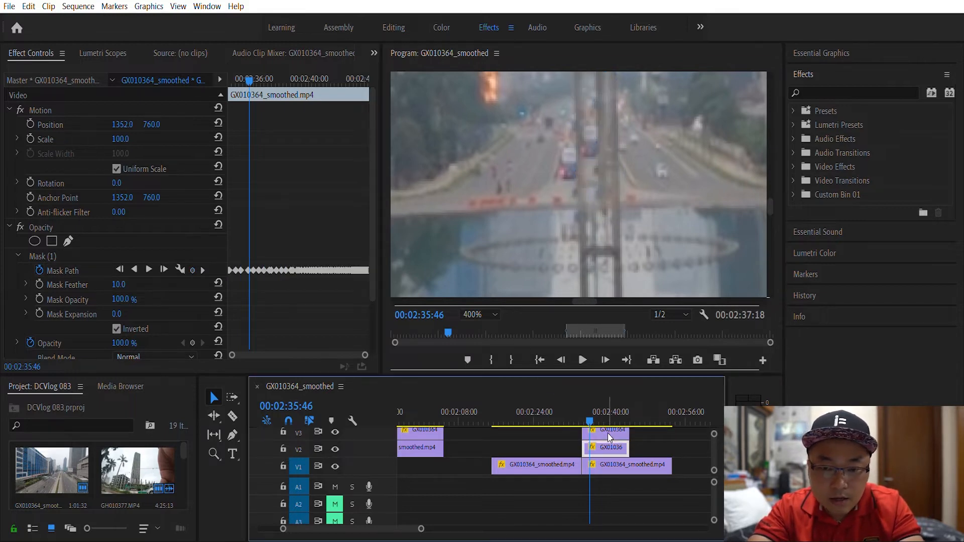
pyautogui.click(252, 255)
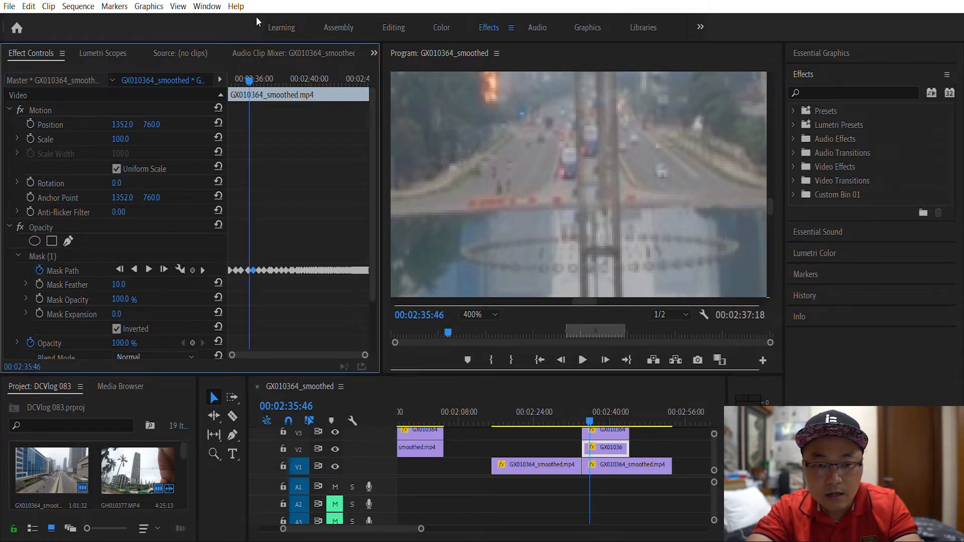
pyautogui.click(83, 265)
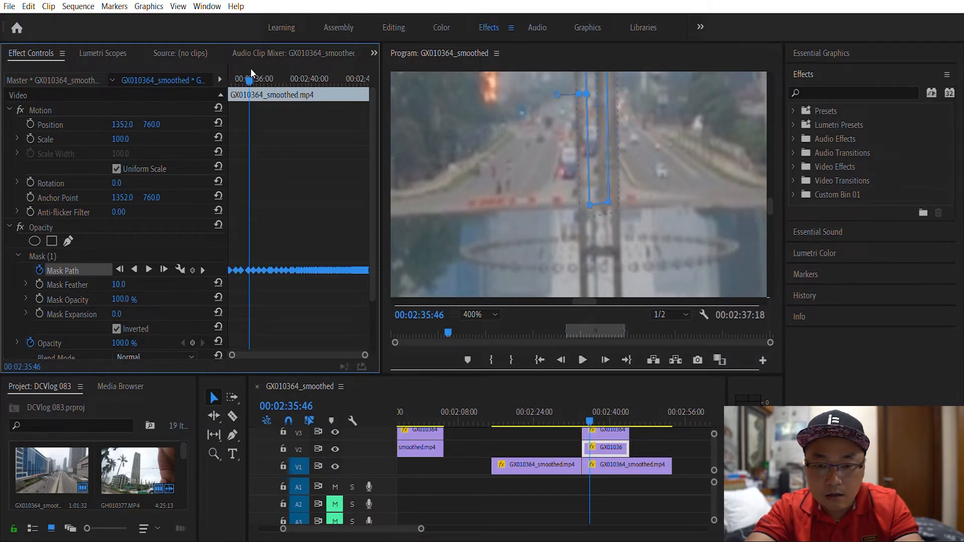
pyautogui.moveTo(251, 68)
pyautogui.mouseDown()
pyautogui.moveTo(345, 65)
pyautogui.moveTo(245, 76)
pyautogui.mouseUp()
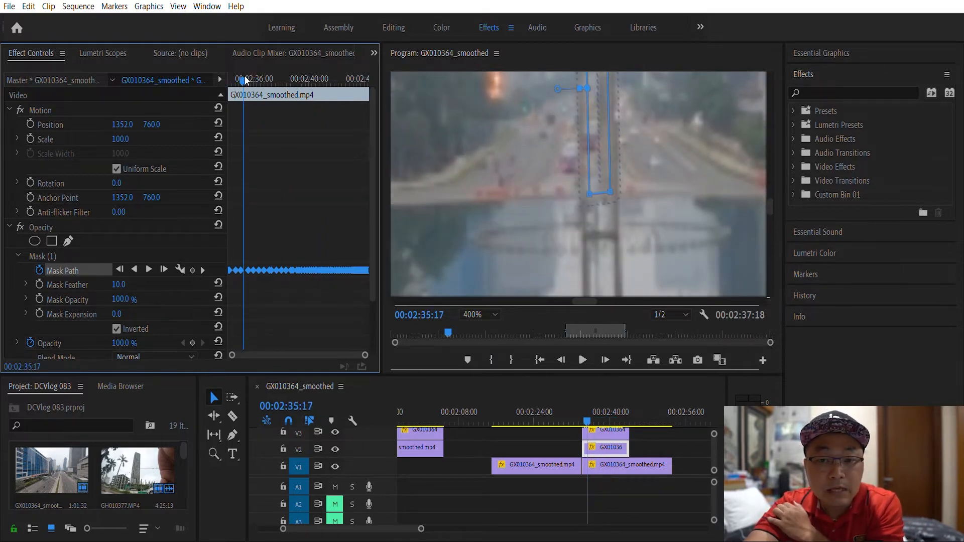
pyautogui.moveTo(245, 81); pyautogui.dragTo(348, 76)
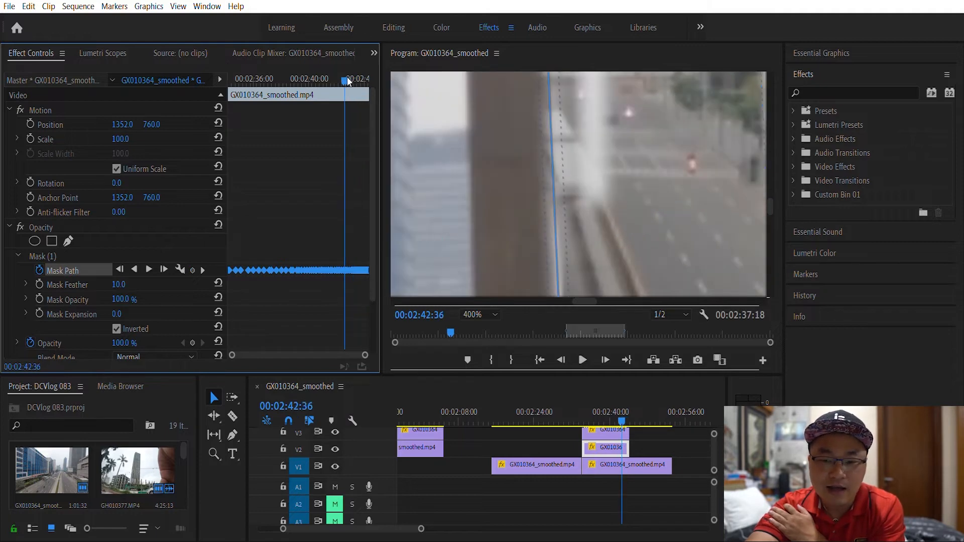
pyautogui.click(485, 308)
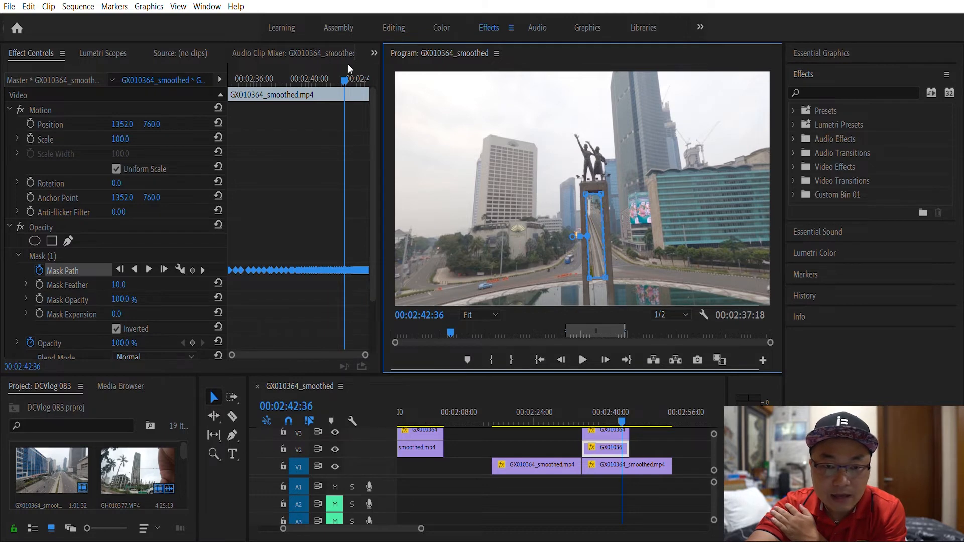
pyautogui.moveTo(348, 64); pyautogui.dragTo(281, 68)
pyautogui.moveTo(280, 69); pyautogui.dragTo(300, 78)
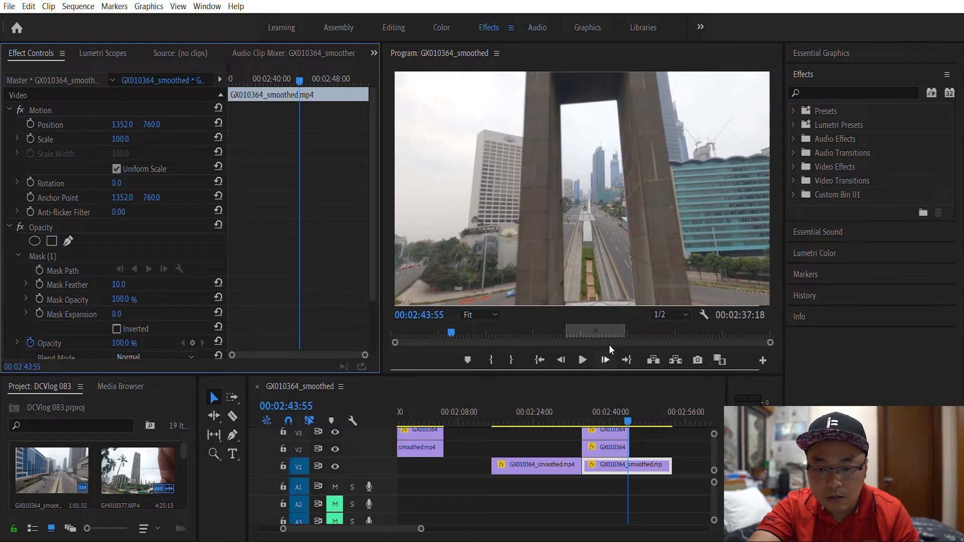
# Hide the V3 track and compare the frame at 00:02:43:55 with the V2 track's output on and off
pyautogui.click(609, 445)
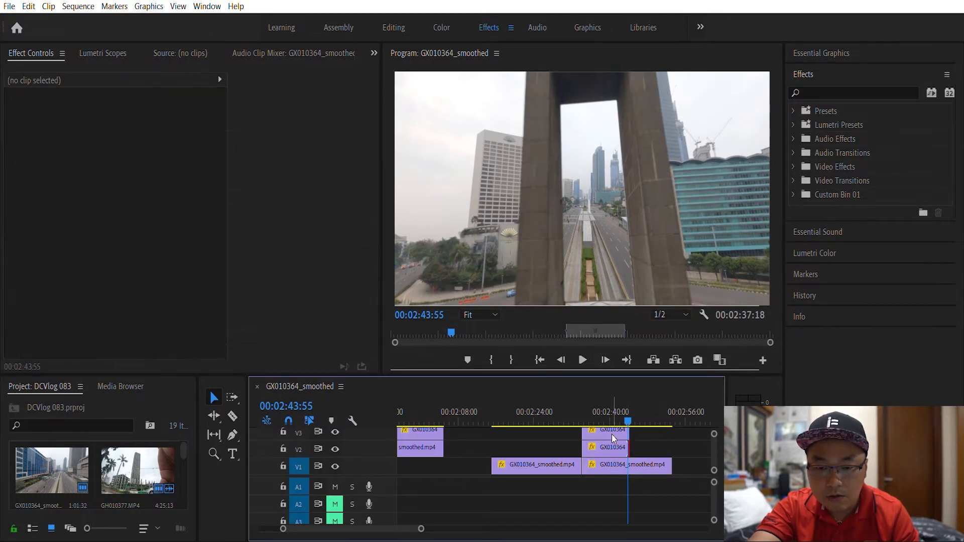
pyautogui.click(335, 432)
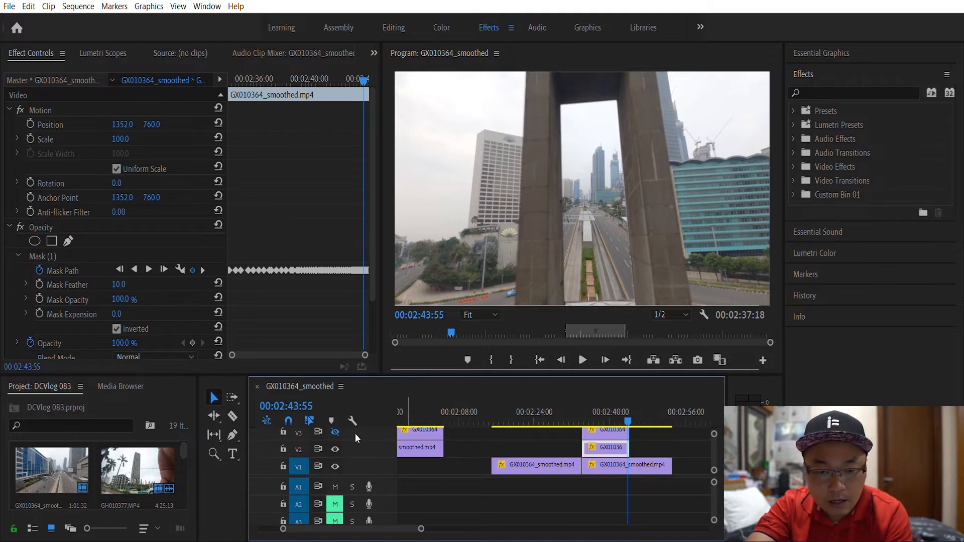
pyautogui.click(337, 433)
pyautogui.click(337, 433)
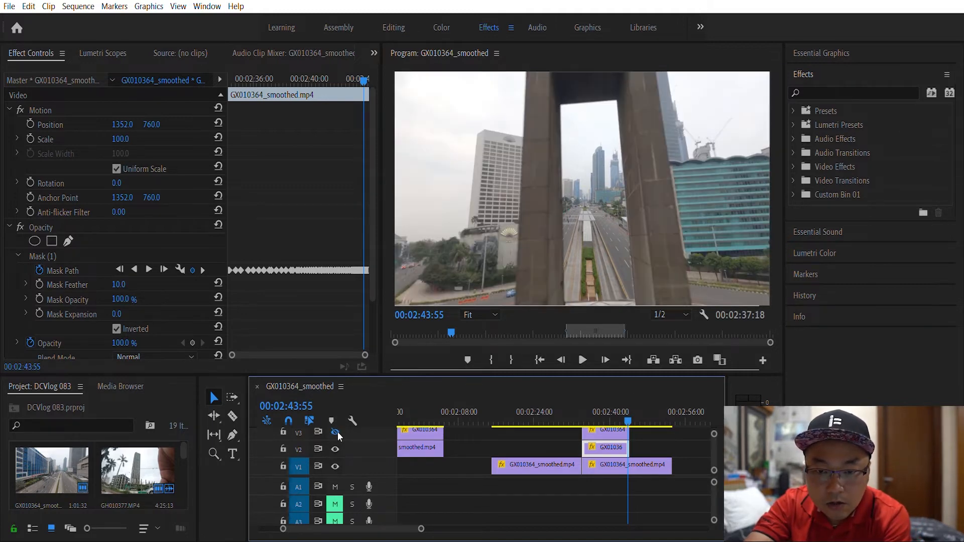
pyautogui.click(337, 433)
pyautogui.click(338, 433)
pyautogui.click(337, 433)
pyautogui.click(337, 433)
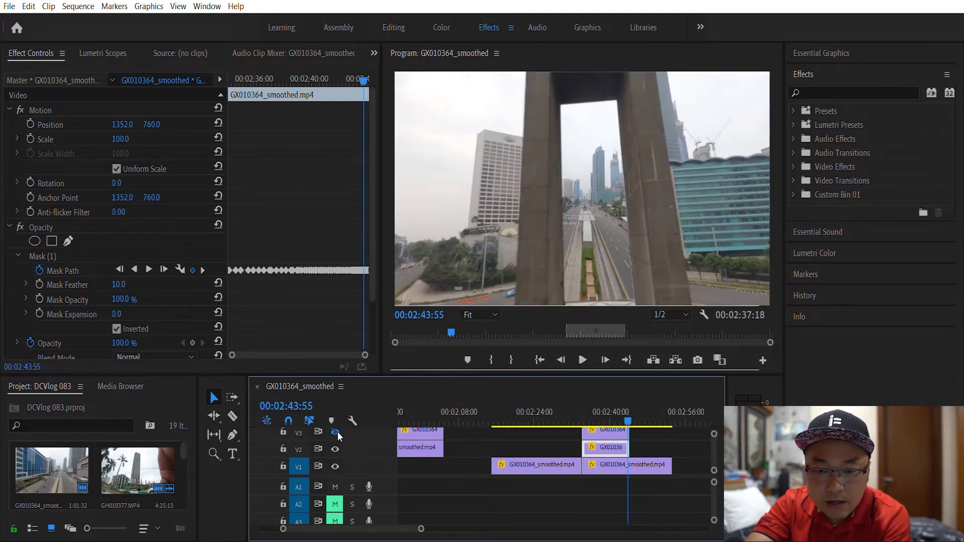
pyautogui.click(338, 433)
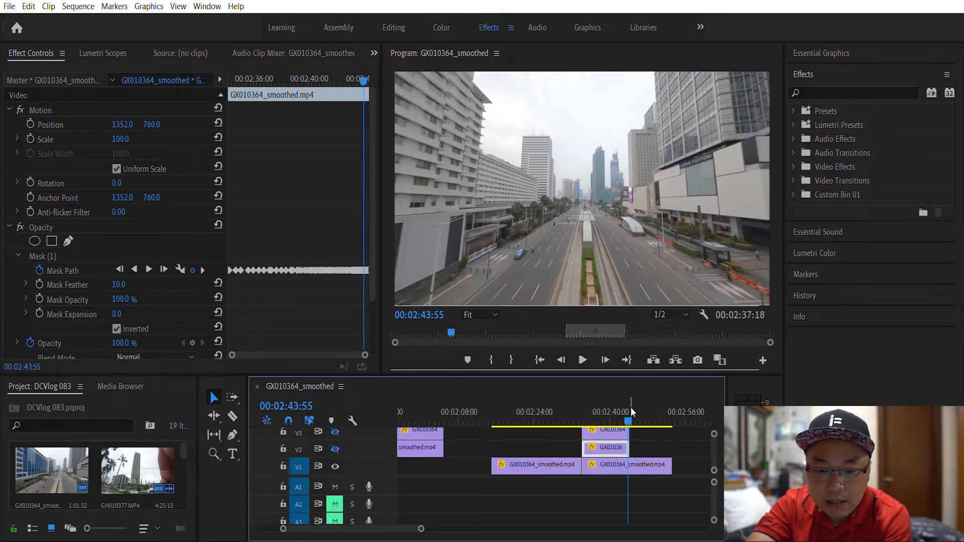
# Compare the V2 track's output on and off at 00:02:40:31, leave it visible and review the shot back to 00:02:36:56
pyautogui.moveTo(634, 412); pyautogui.dragTo(612, 413)
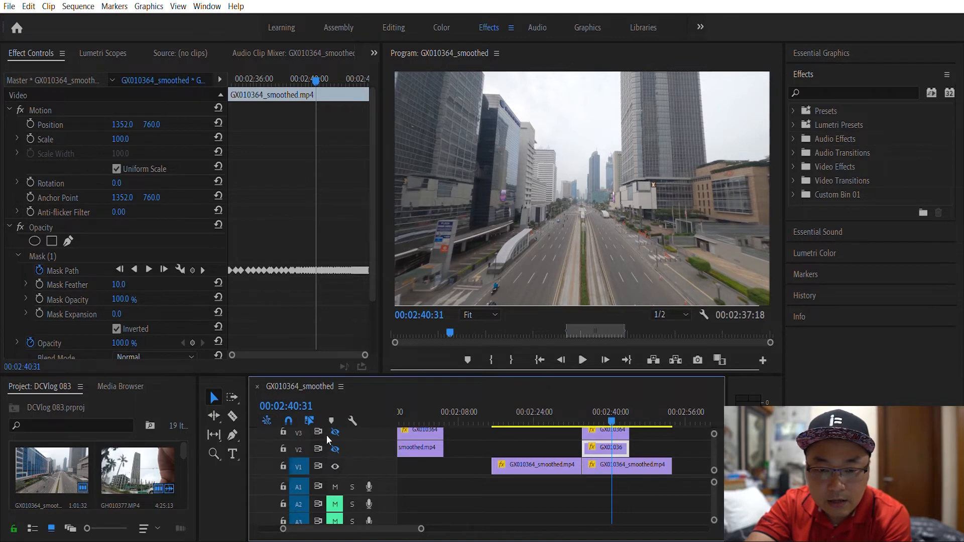
pyautogui.click(335, 449)
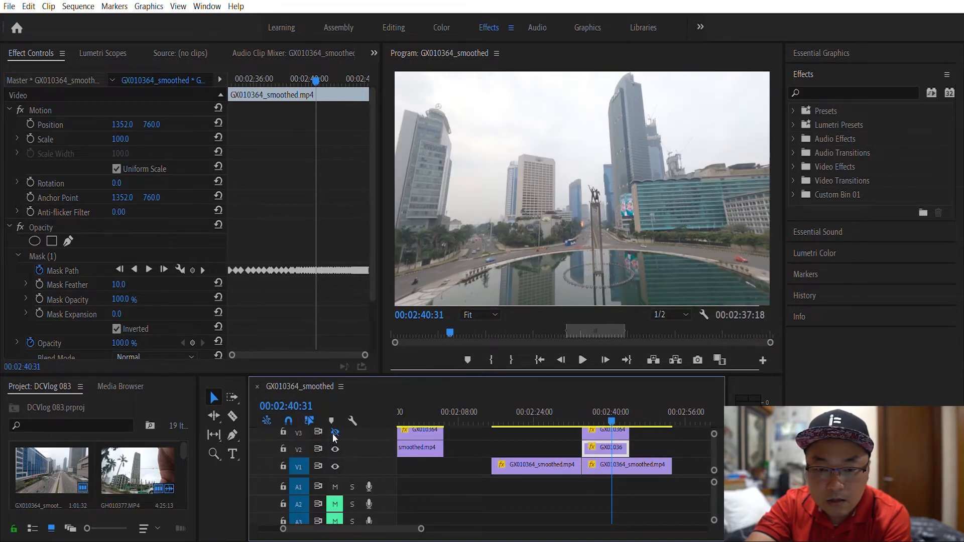
pyautogui.click(335, 449)
pyautogui.click(335, 449)
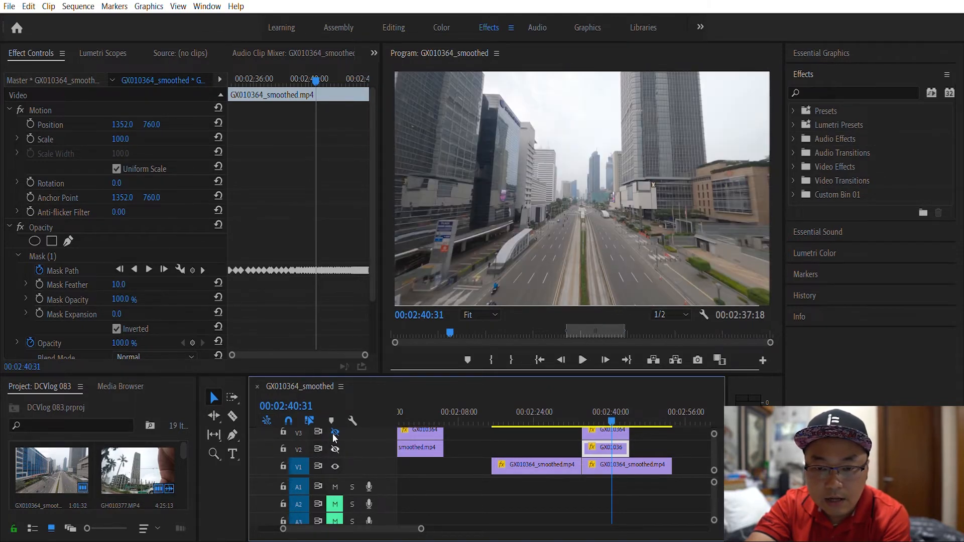
pyautogui.click(335, 449)
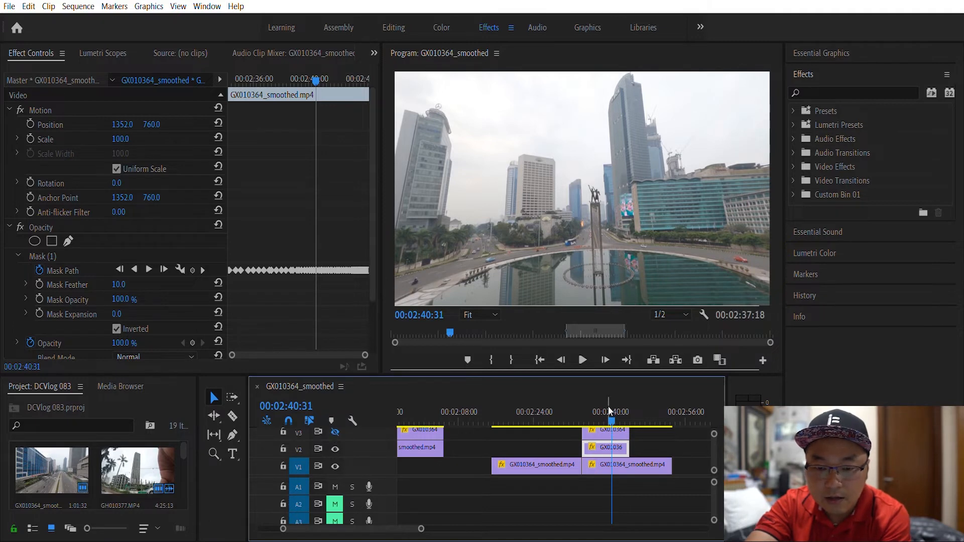
pyautogui.moveTo(611, 405)
pyautogui.mouseDown()
pyautogui.moveTo(602, 406)
pyautogui.moveTo(621, 407)
pyautogui.moveTo(585, 409)
pyautogui.moveTo(596, 409)
pyautogui.mouseUp()
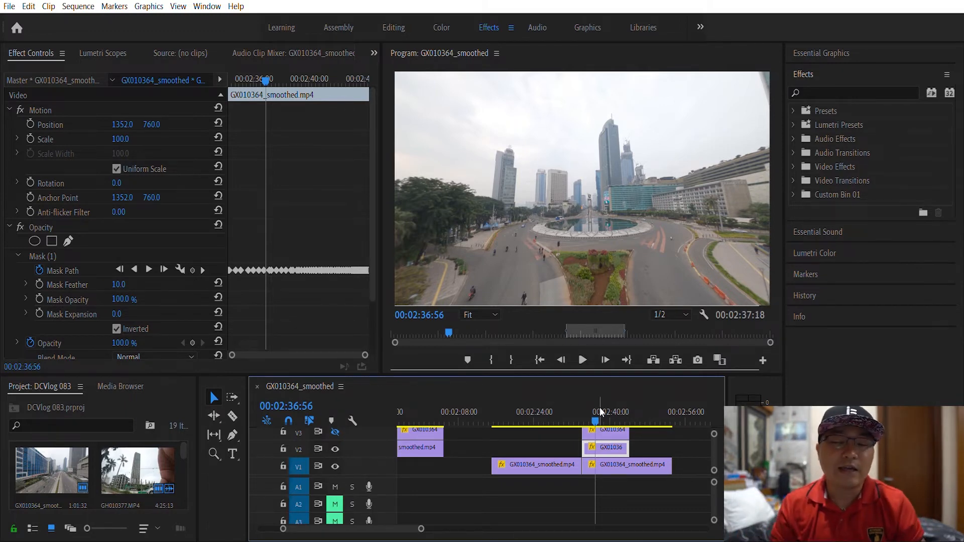
# Find the finished version of the edit under the adjustment layer further along the sequence and play it from its start
pyautogui.hscroll(3, 642, 461)
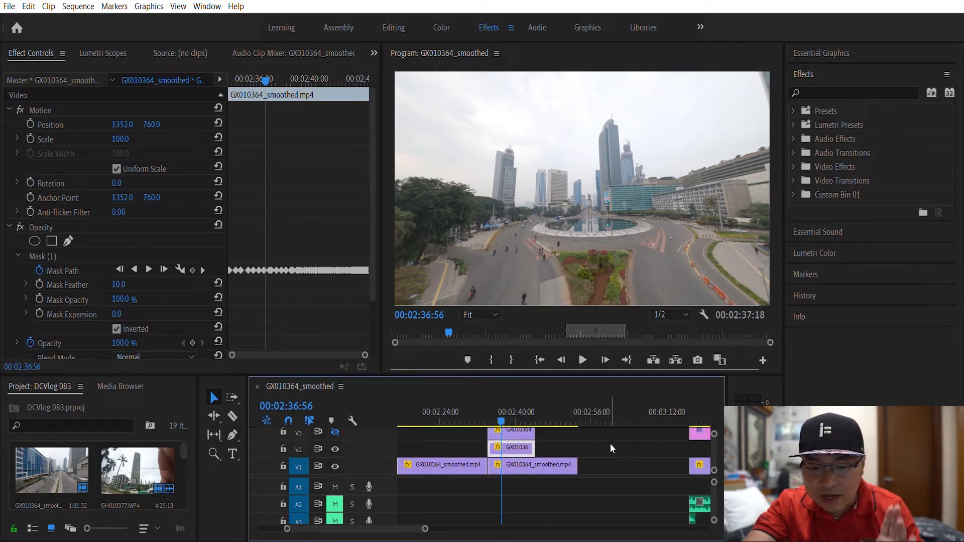
pyautogui.hscroll(2, 616, 443)
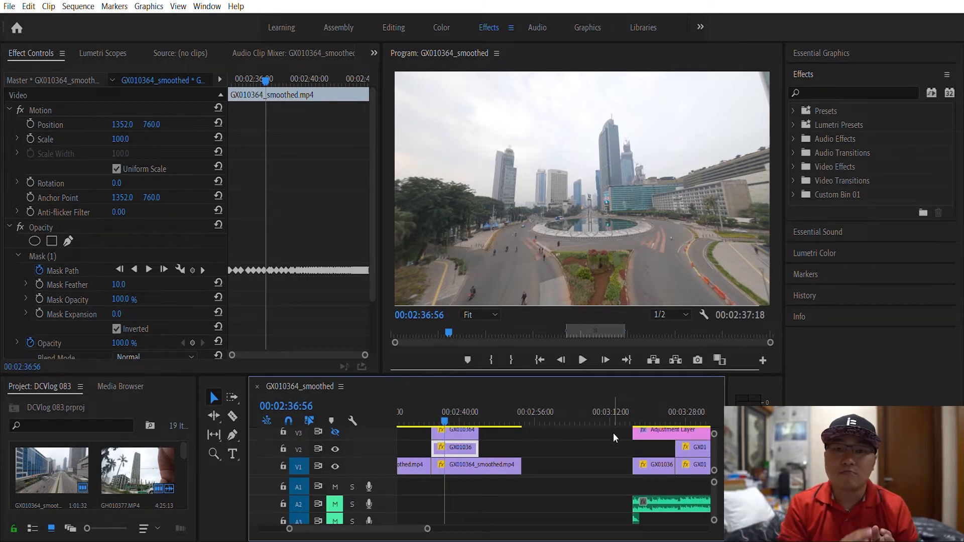
pyautogui.hscroll(2, 613, 433)
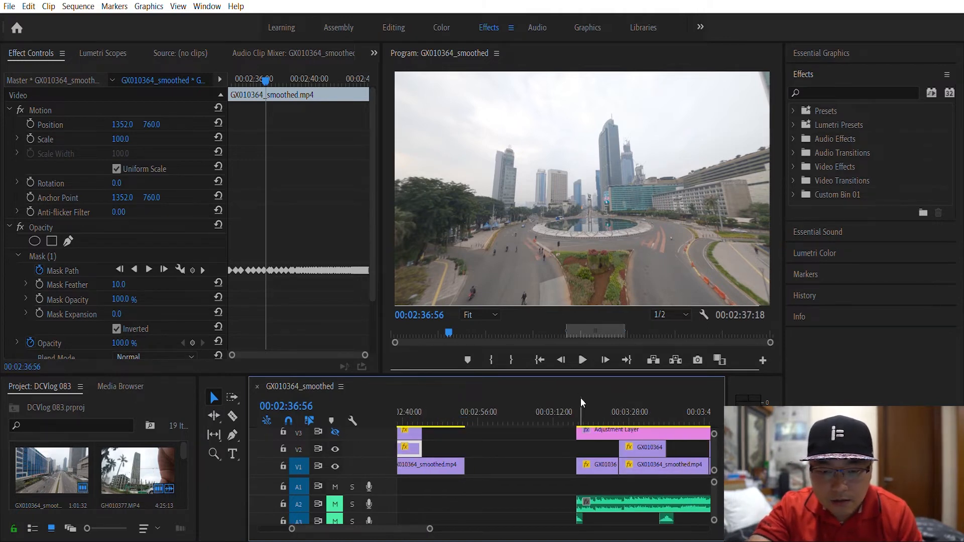
pyautogui.hscroll(2, 577, 405)
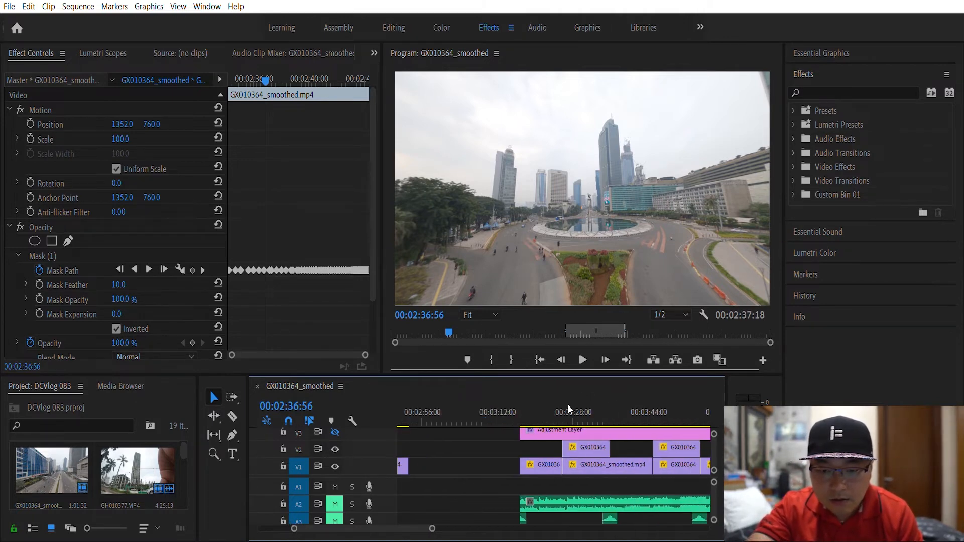
pyautogui.click(529, 399)
pyautogui.hscroll(4, 538, 429)
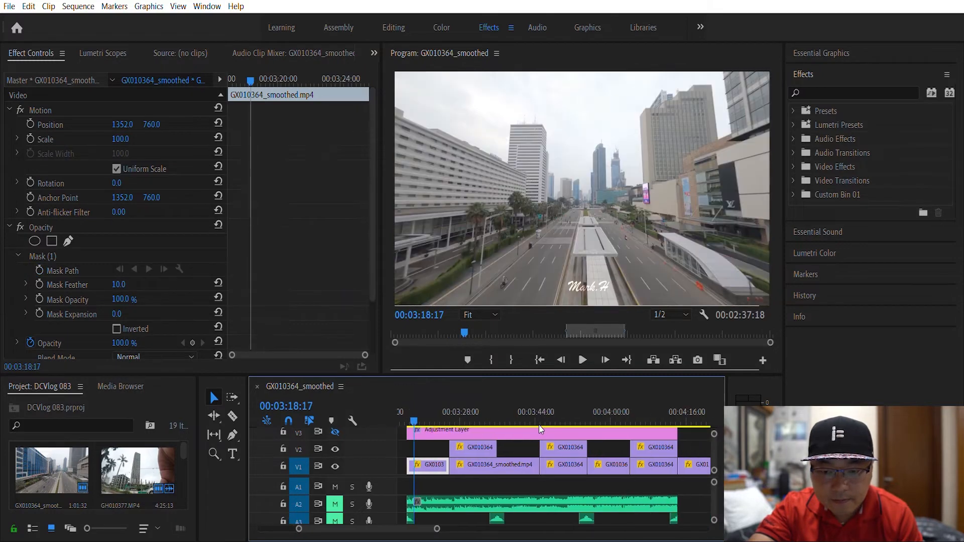
pyautogui.hscroll(-3, 539, 425)
pyautogui.scroll(-2, 549, 435)
pyautogui.hscroll(3, 547, 438)
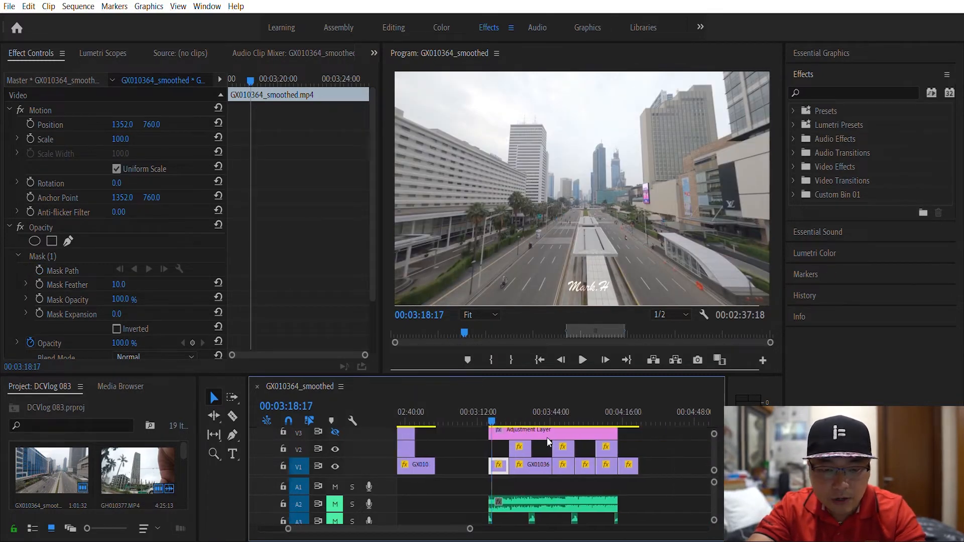
pyautogui.hscroll(-2, 529, 449)
pyautogui.scroll(2, 523, 461)
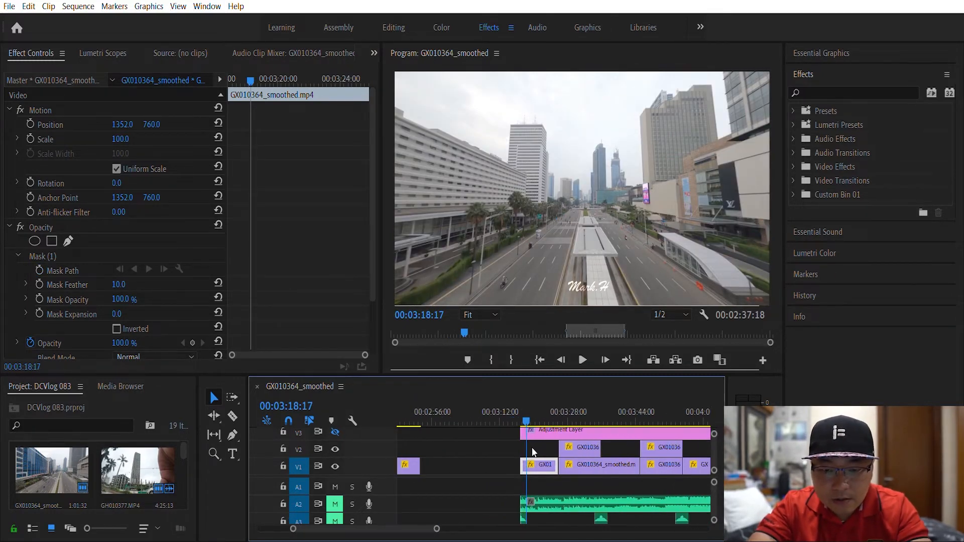
pyautogui.moveTo(527, 411); pyautogui.dragTo(521, 412)
pyautogui.press('space')
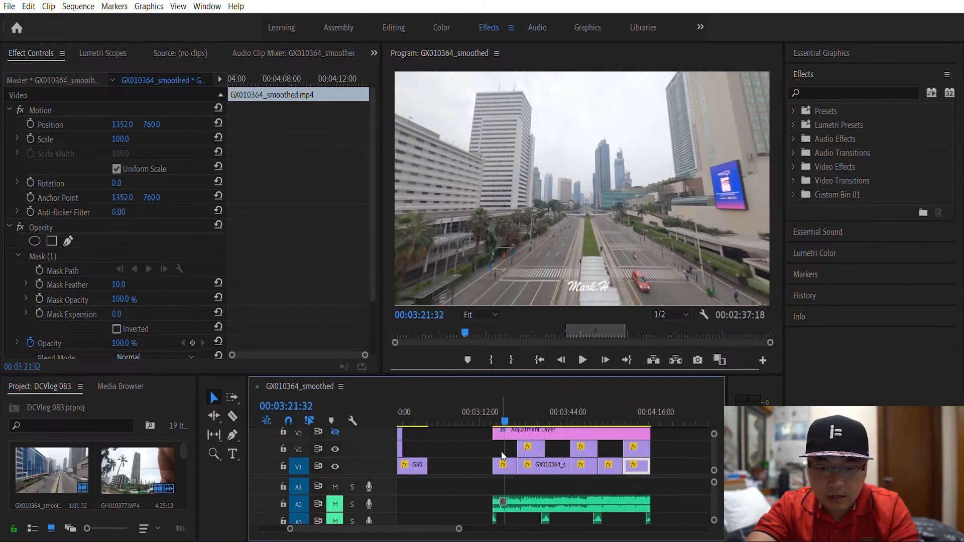
# Review the finished edit's stacked V1 and V2 clips, including the masked V2 clip from 00:03:27:01 to 00:03:35:27, up to 00:03:54:09
pyautogui.click(502, 459)
pyautogui.click(636, 466)
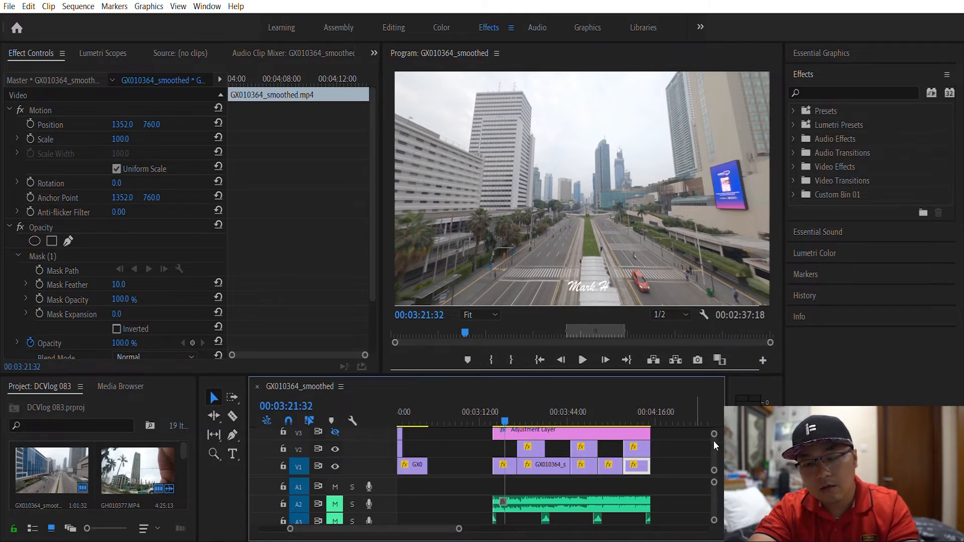
pyautogui.moveTo(497, 408); pyautogui.dragTo(519, 409)
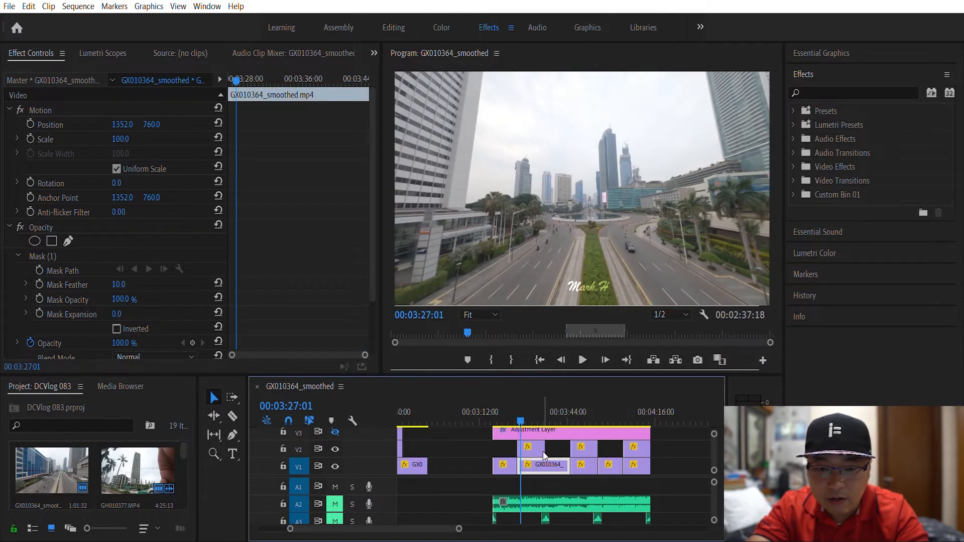
pyautogui.click(535, 447)
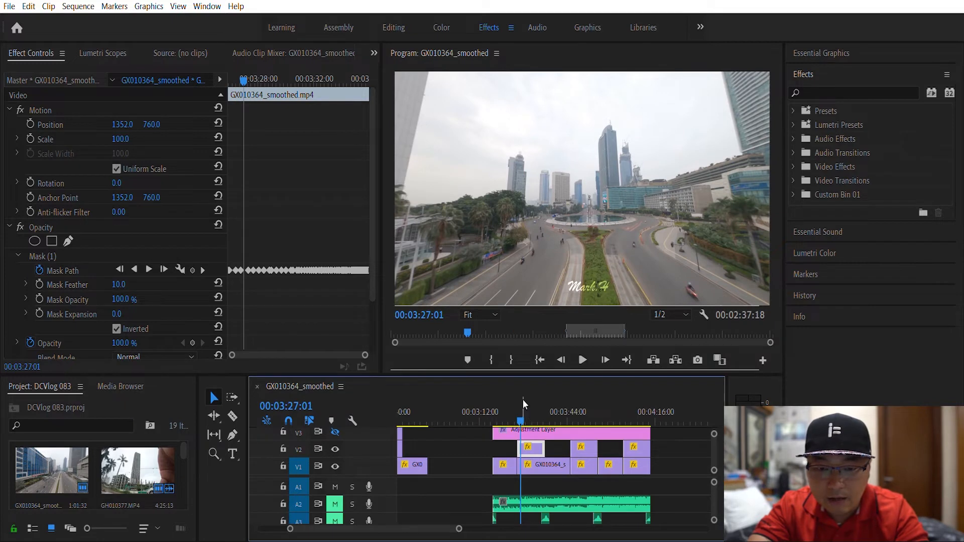
pyautogui.moveTo(519, 408); pyautogui.dragTo(541, 406)
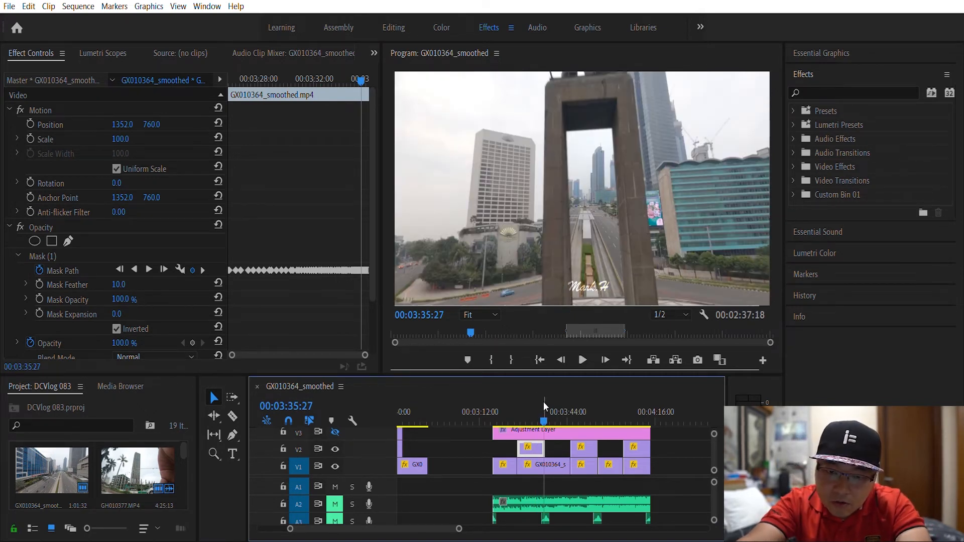
pyautogui.moveTo(543, 405); pyautogui.dragTo(594, 403)
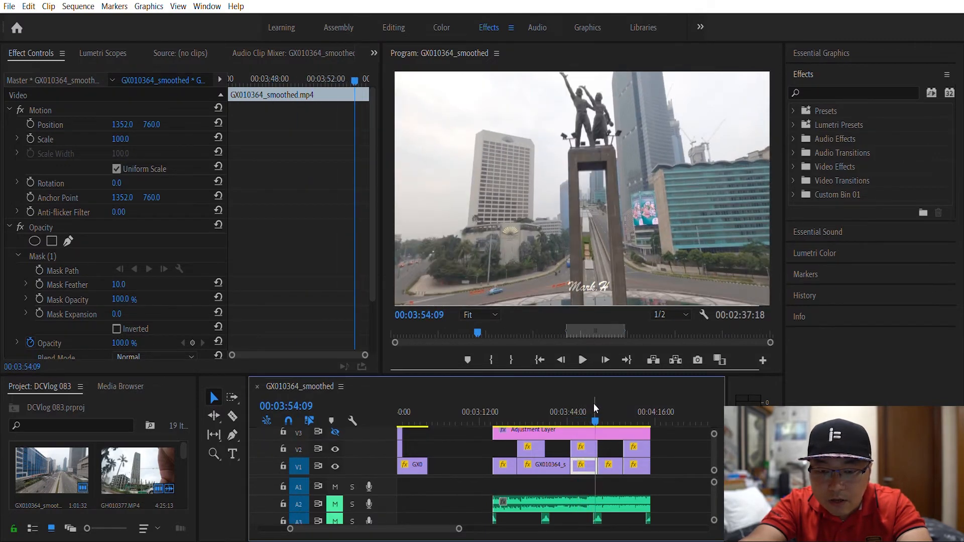
# Review the last stacked clips at 00:04:13:32, inspect the V2 clip's inverted keyframed mask, and return to the edit's start at 00:03:17:12
pyautogui.moveTo(595, 405); pyautogui.dragTo(648, 403)
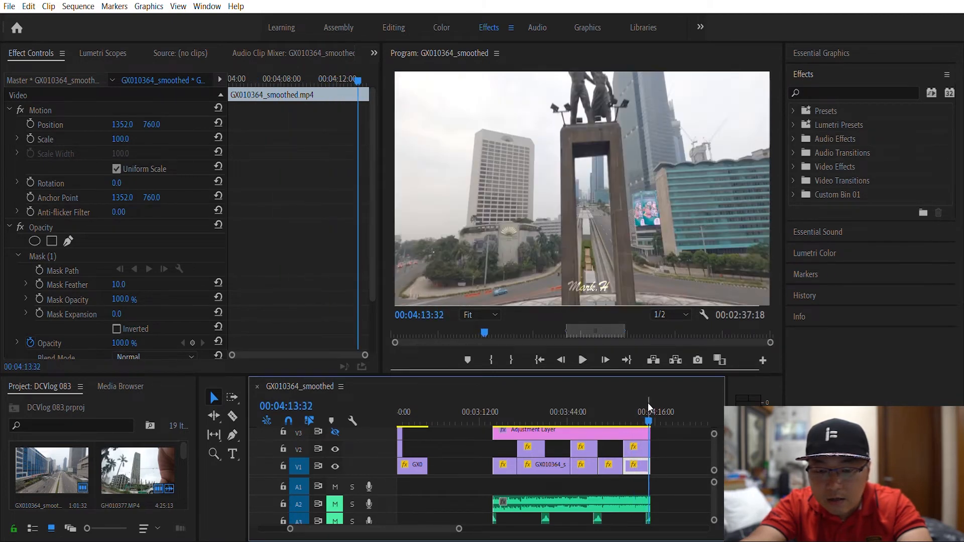
pyautogui.click(643, 447)
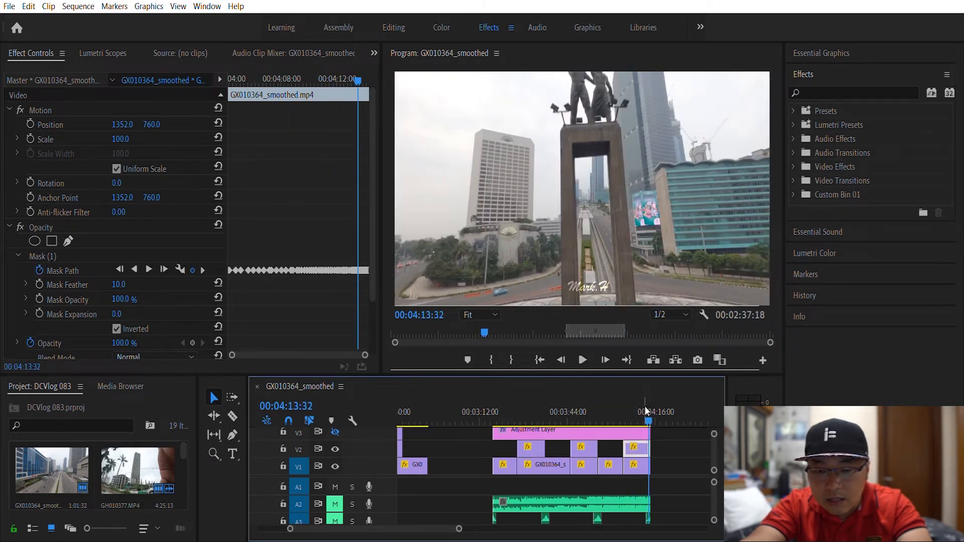
pyautogui.moveTo(649, 402); pyautogui.dragTo(496, 411)
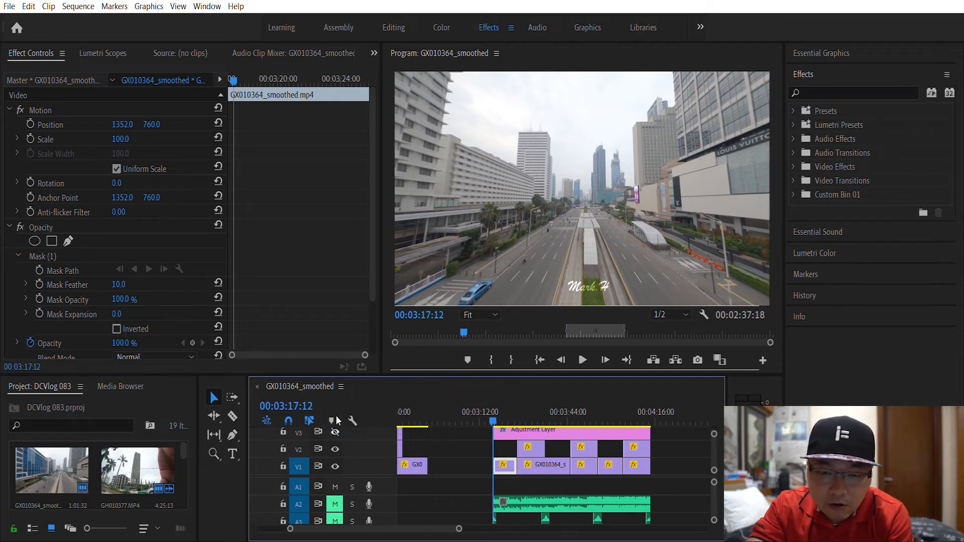
# Show the V3 adjustment layer track and unmute the A3 audio track, leaving A2 muted
pyautogui.click(335, 432)
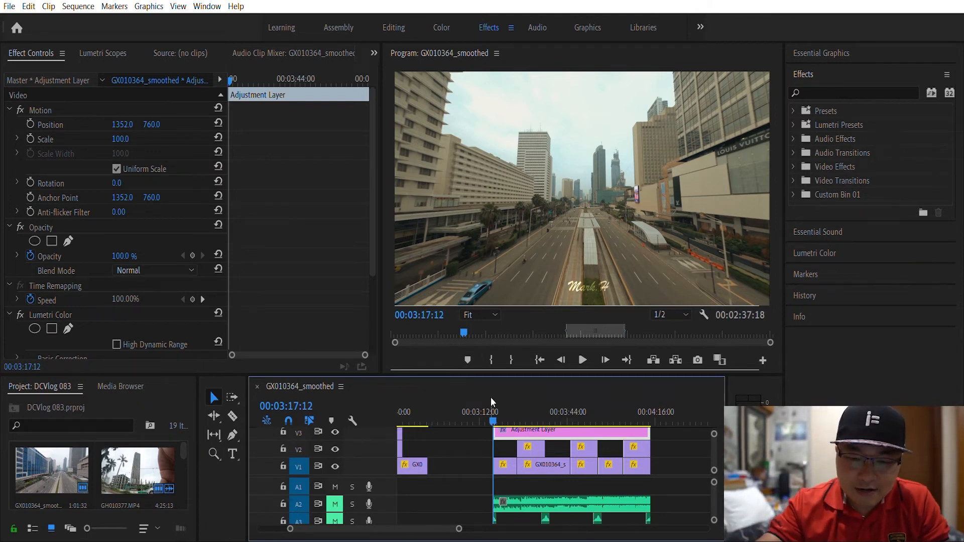
pyautogui.click(337, 501)
pyautogui.click(335, 519)
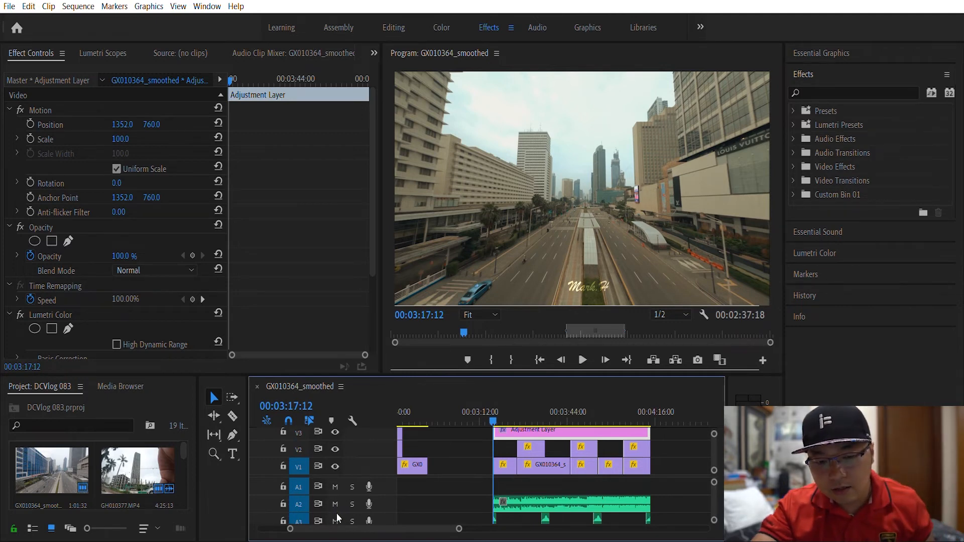
pyautogui.click(335, 502)
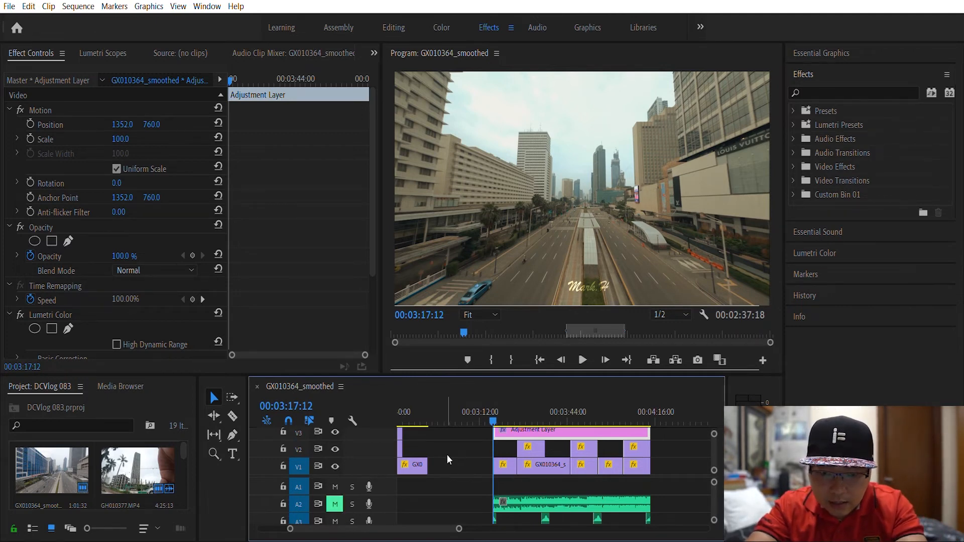
# Play the graded edit with the A3 sound effects from its start, from 00:03:34:05 and from 00:03:50:44, stopping at 00:03:56:39
pyautogui.press('space')
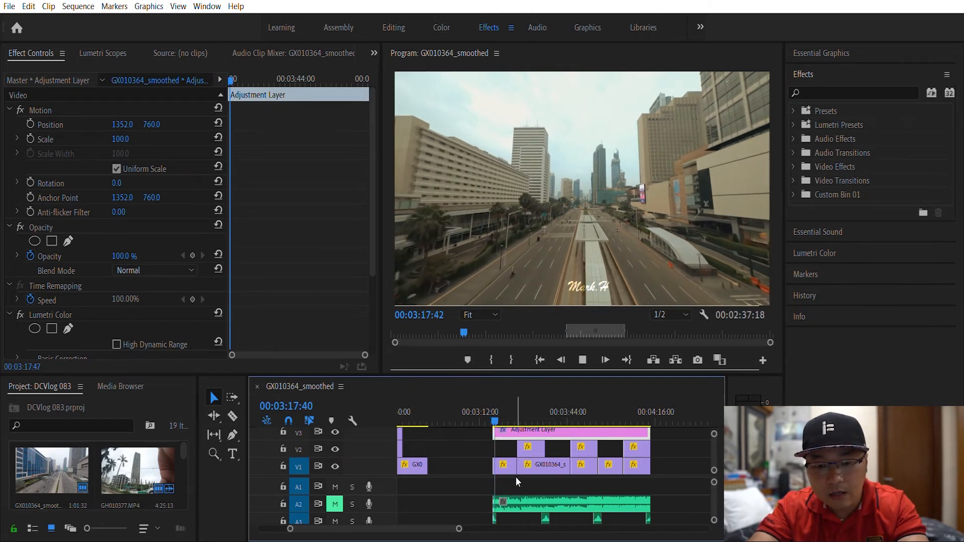
pyautogui.click(540, 410)
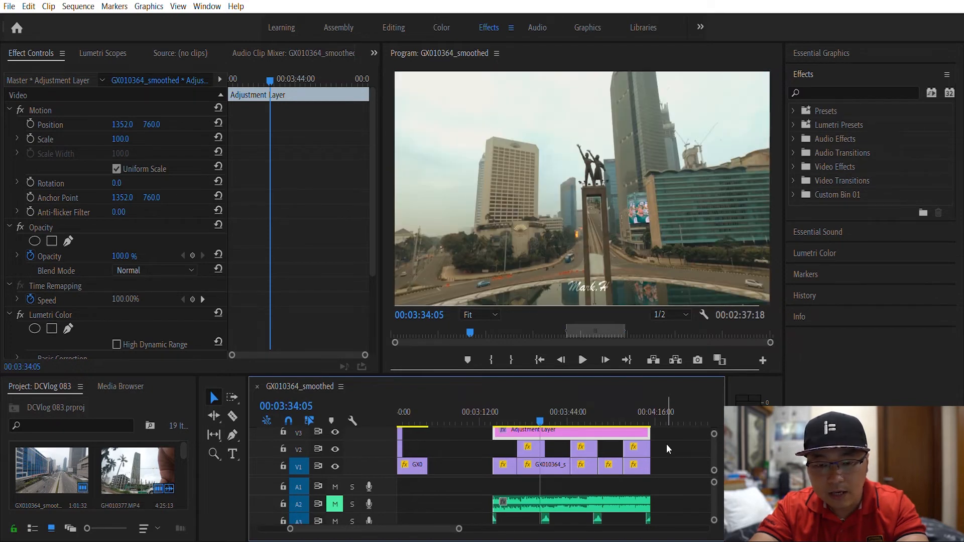
pyautogui.press('space')
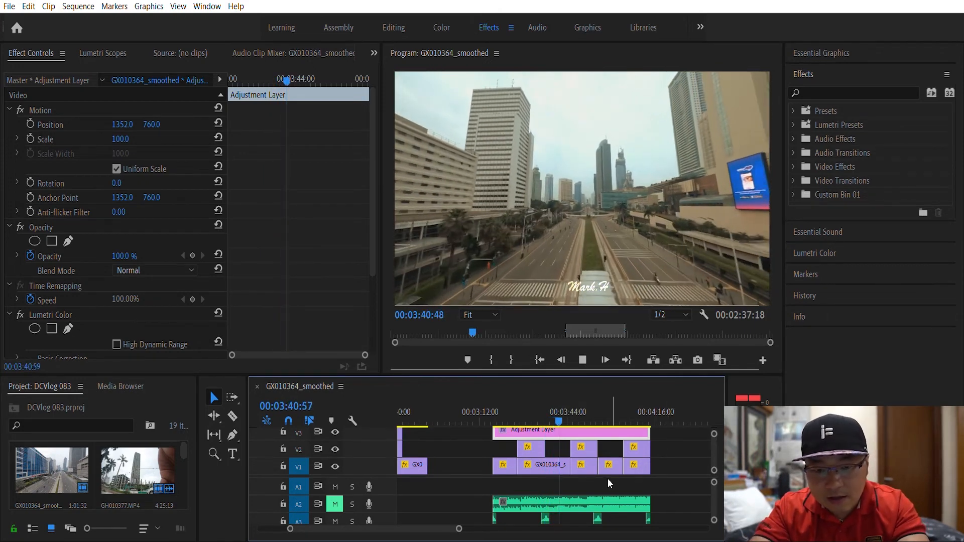
pyautogui.click(586, 398)
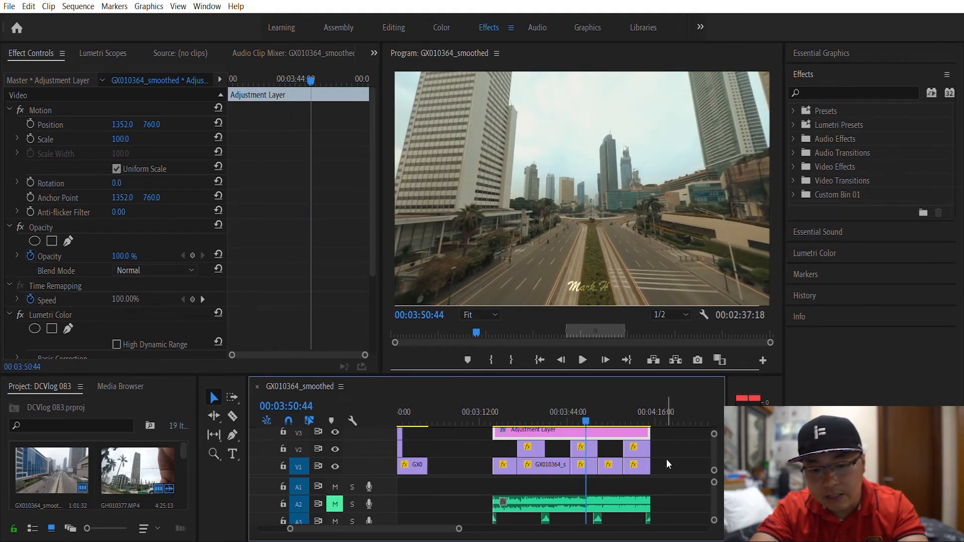
pyautogui.press('space')
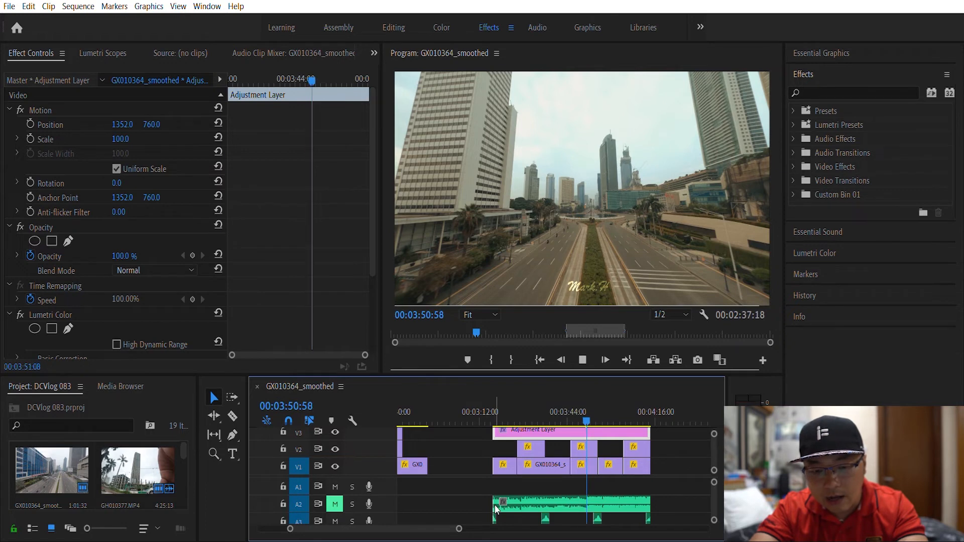
pyautogui.press('space')
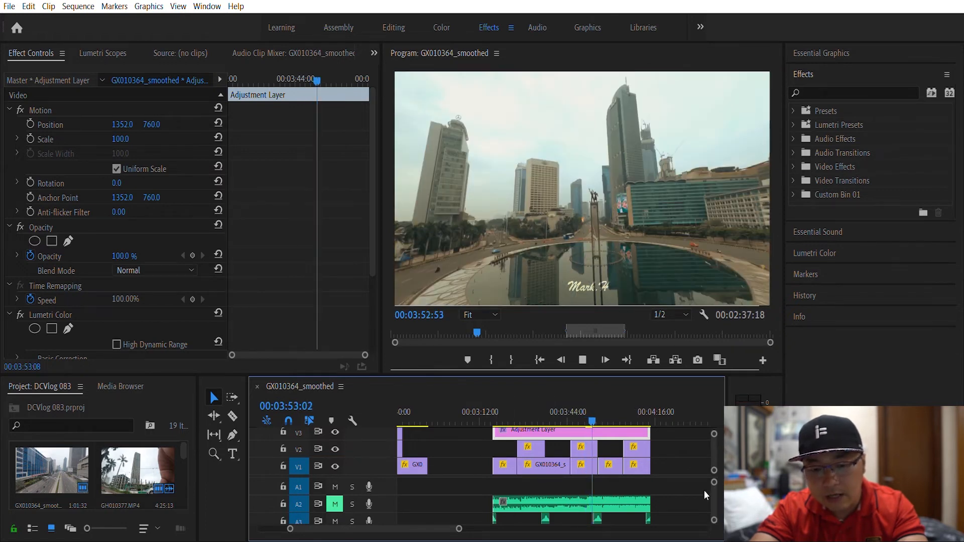
pyautogui.press('space')
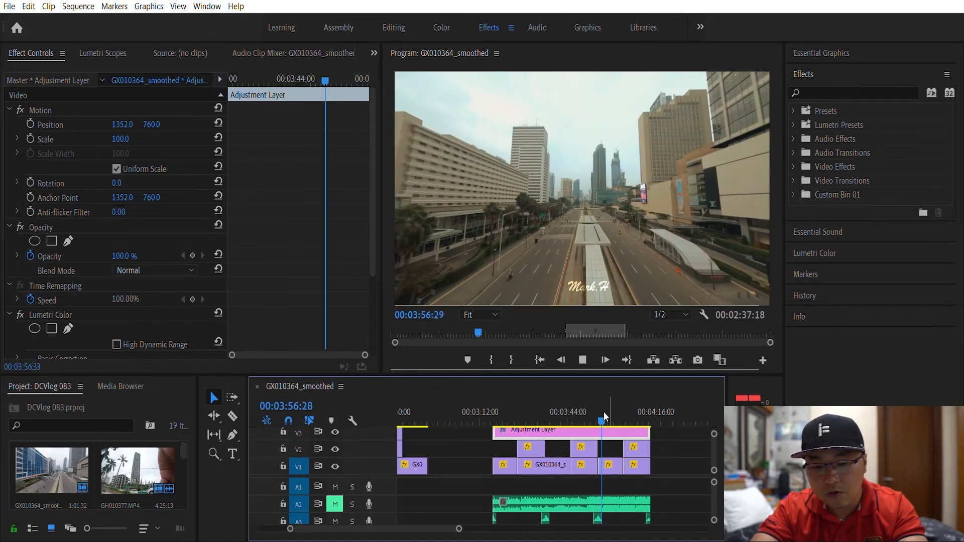
pyautogui.press('space')
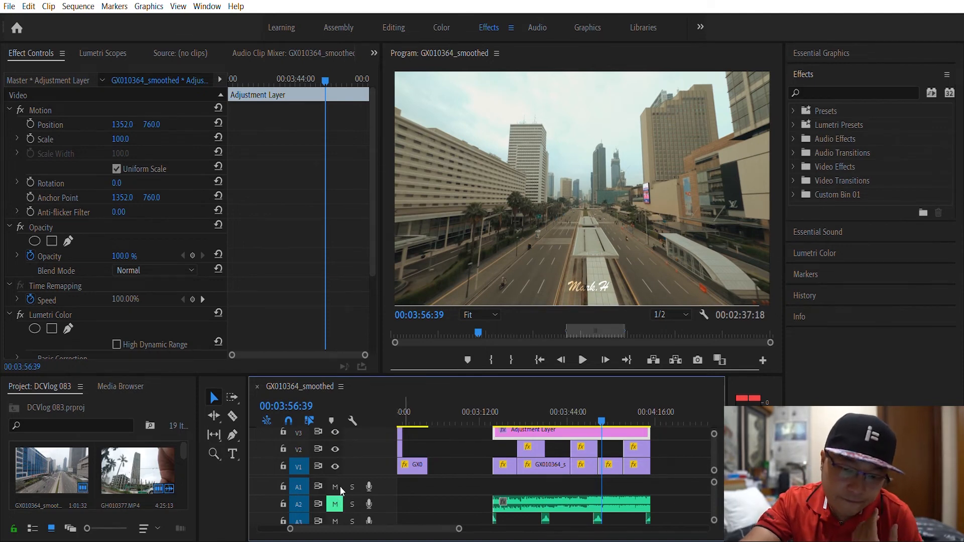
# Unmute the A2 audio track and play the finished edit from its start under the adjustment layer
pyautogui.hotkey('ctrl', 'z')
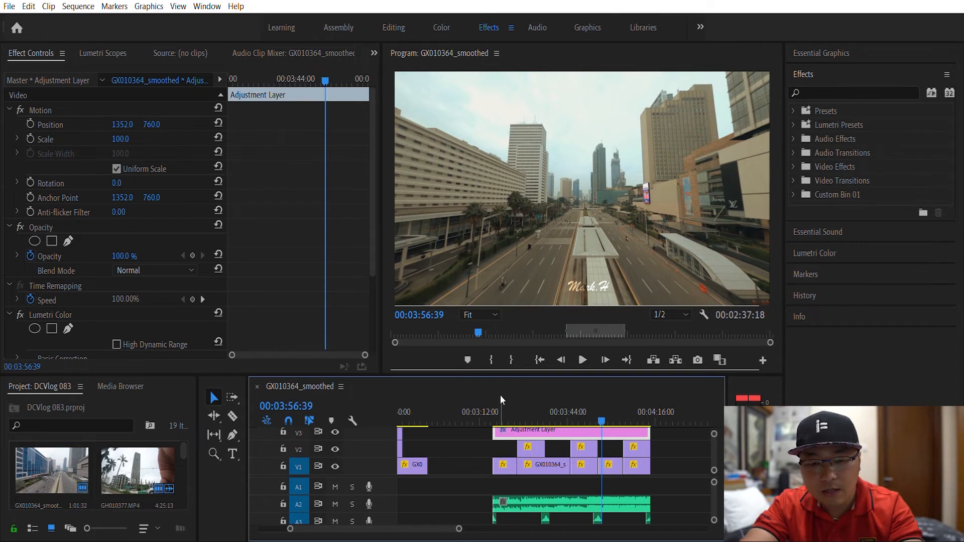
pyautogui.moveTo(500, 396); pyautogui.dragTo(492, 402)
pyautogui.press('space')
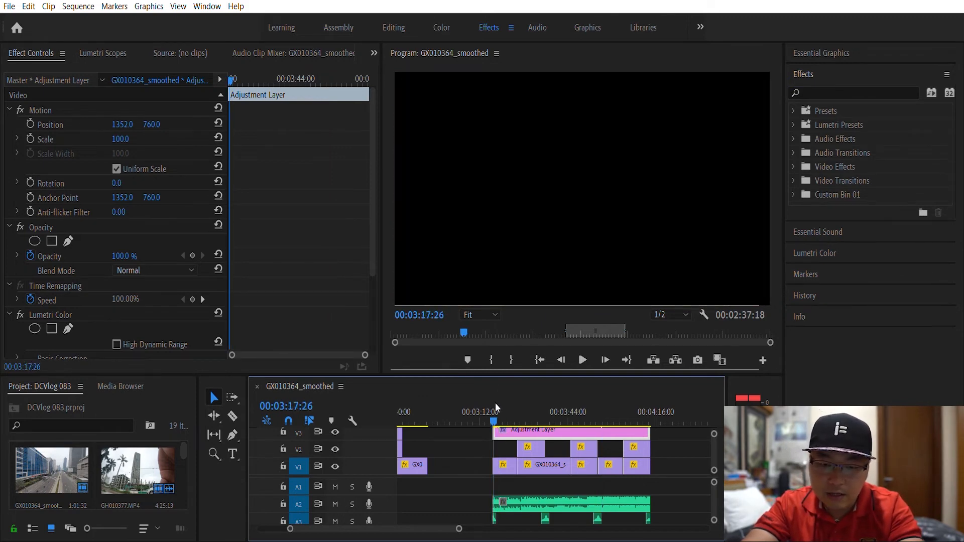